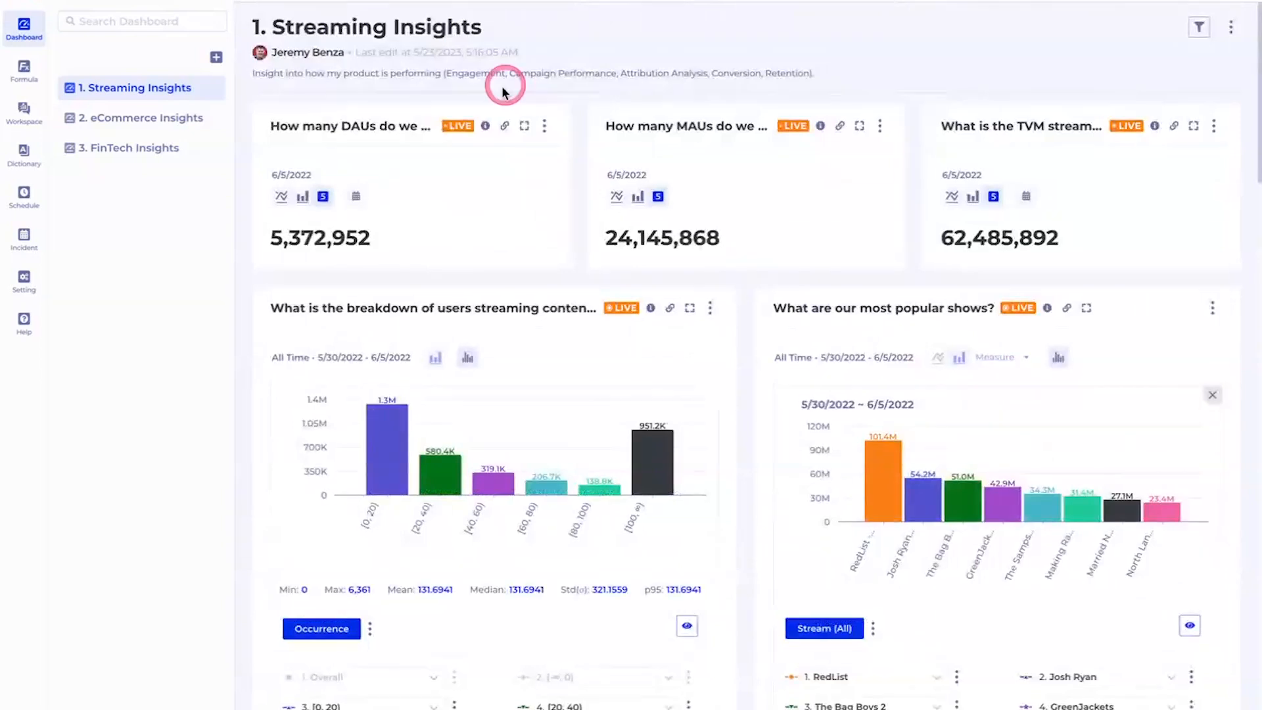
Step: Open the daily active users report from the Streaming Insights dashboard as a formula query and add the global filter Country = US
left_click(485, 125)
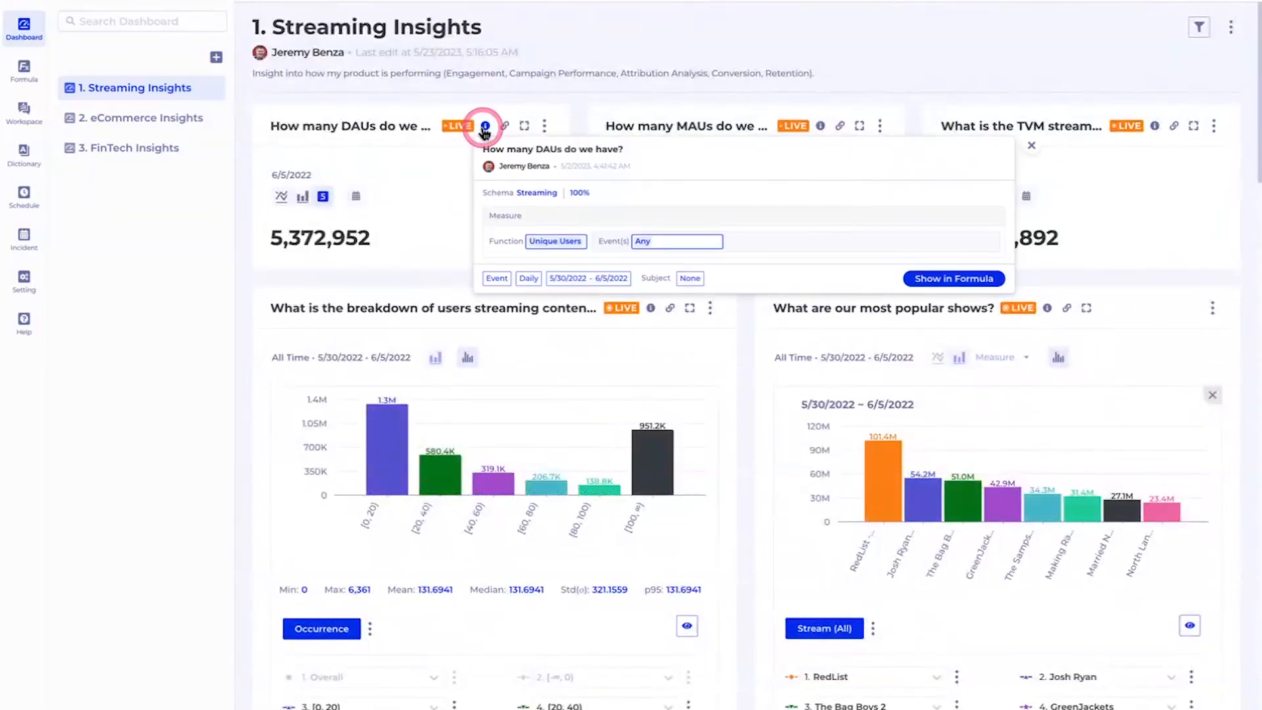
left_click(953, 279)
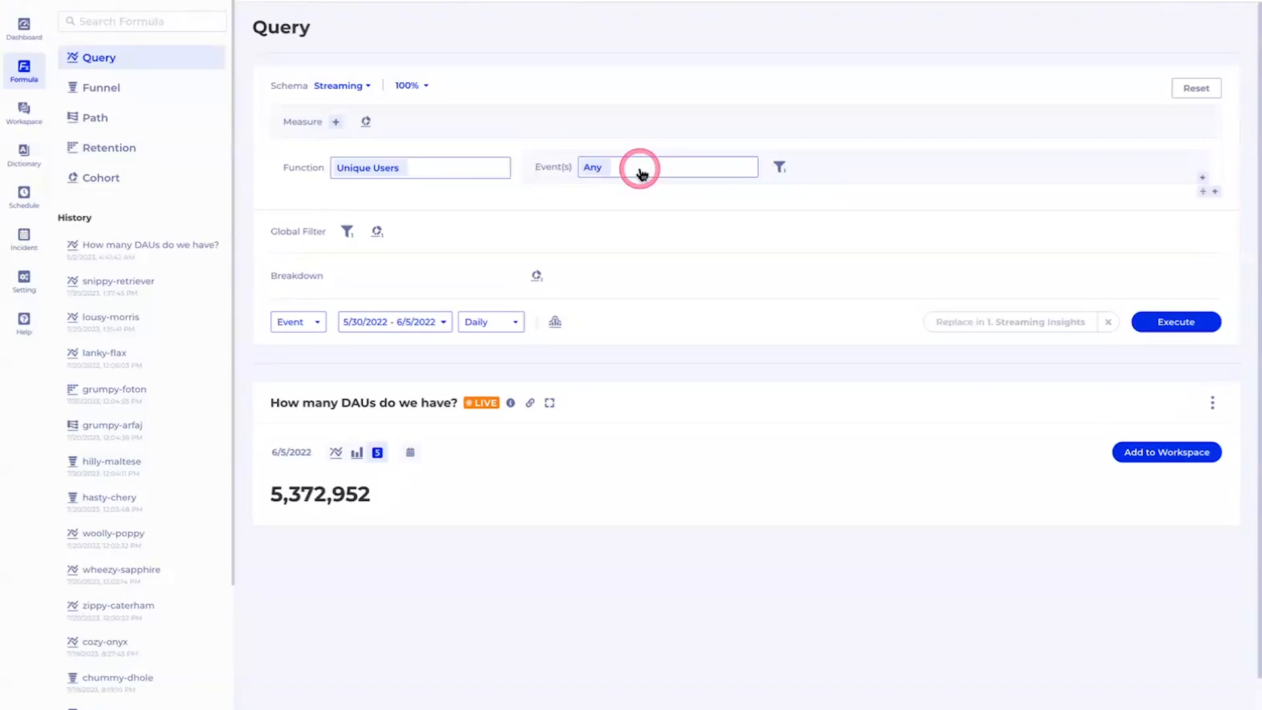
left_click(347, 231)
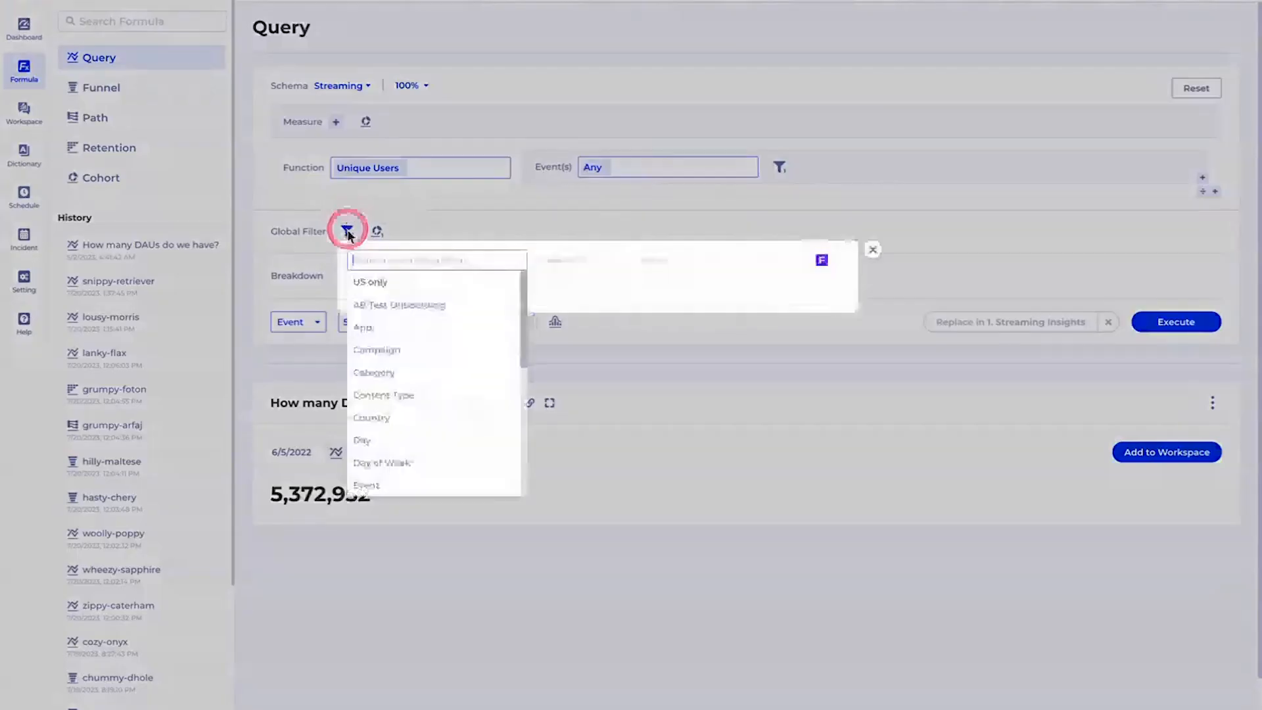
type("coun")
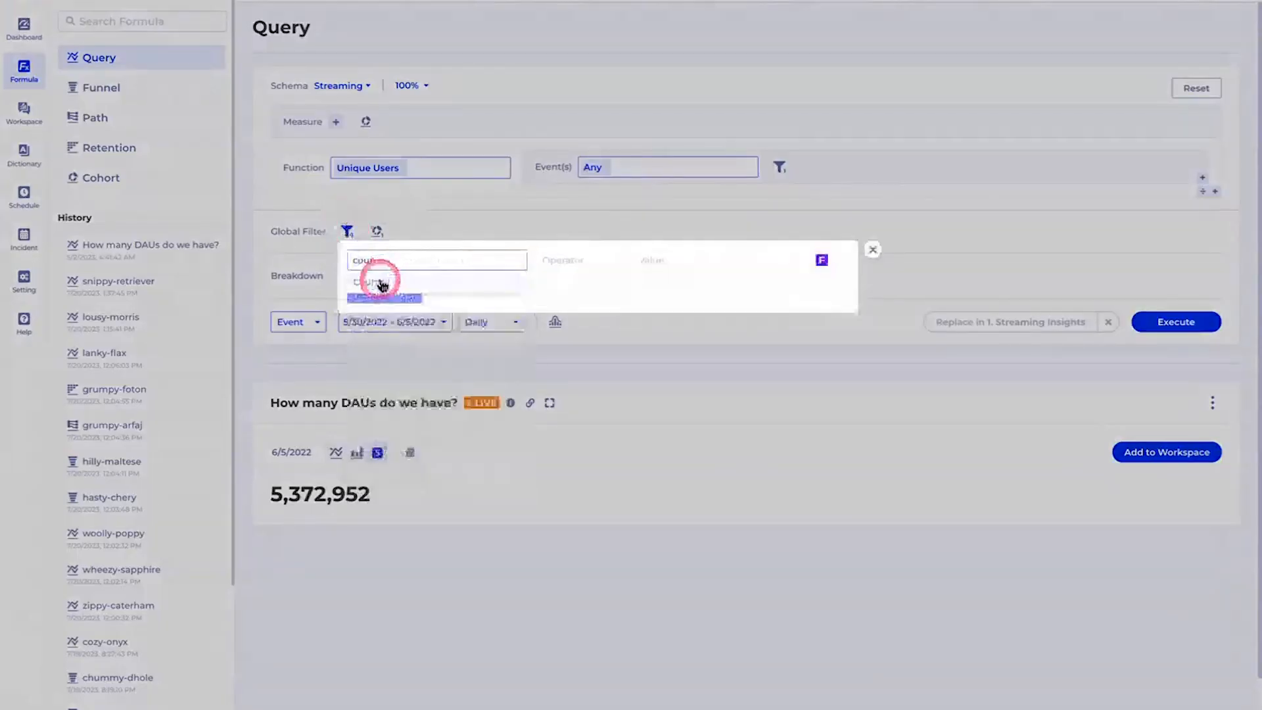
left_click(380, 282)
left_click(561, 304)
type("us")
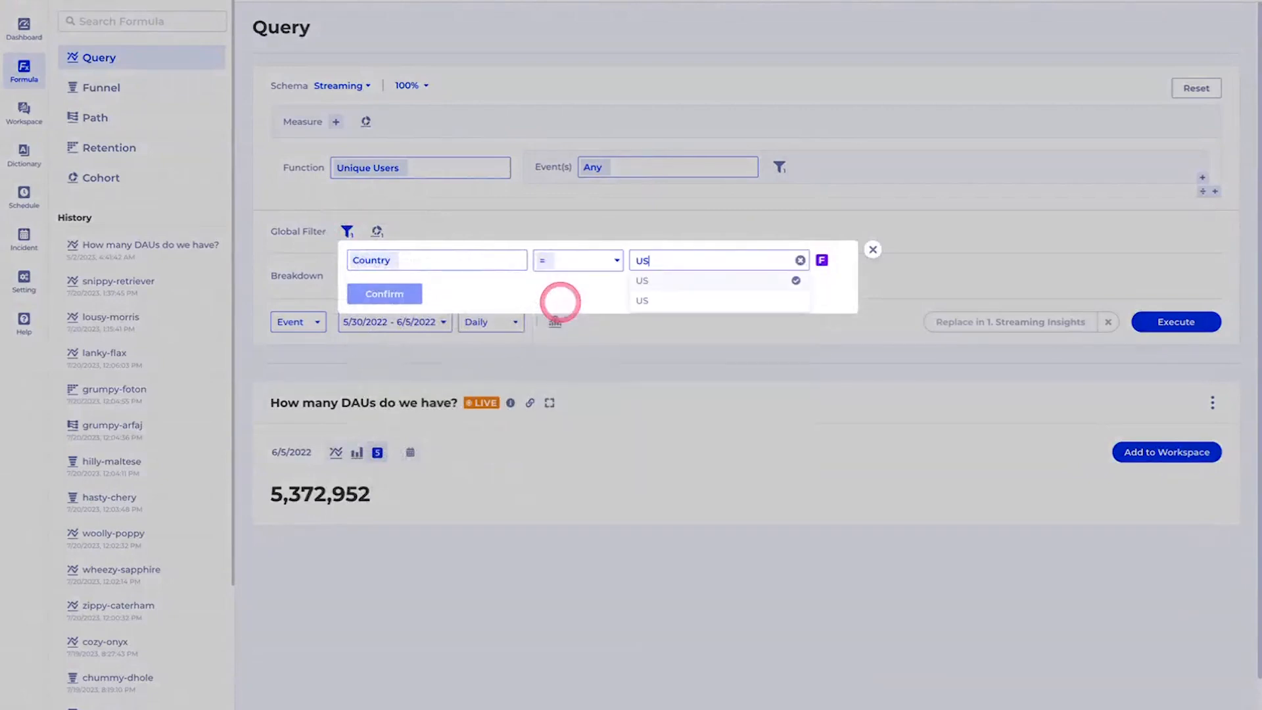
left_click(665, 302)
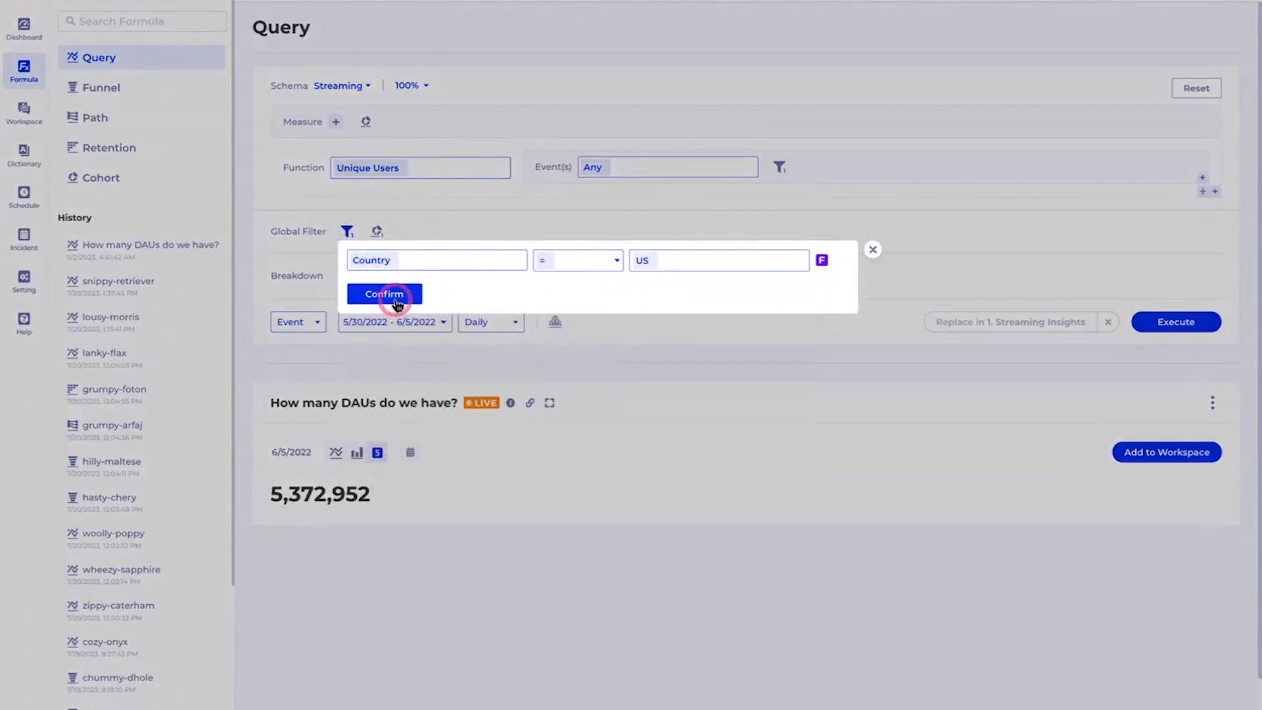
left_click(385, 294)
Step: Break the unique users query down by UTM Source, execute it and inspect the daily chart for 6/2/2022
left_click(363, 303)
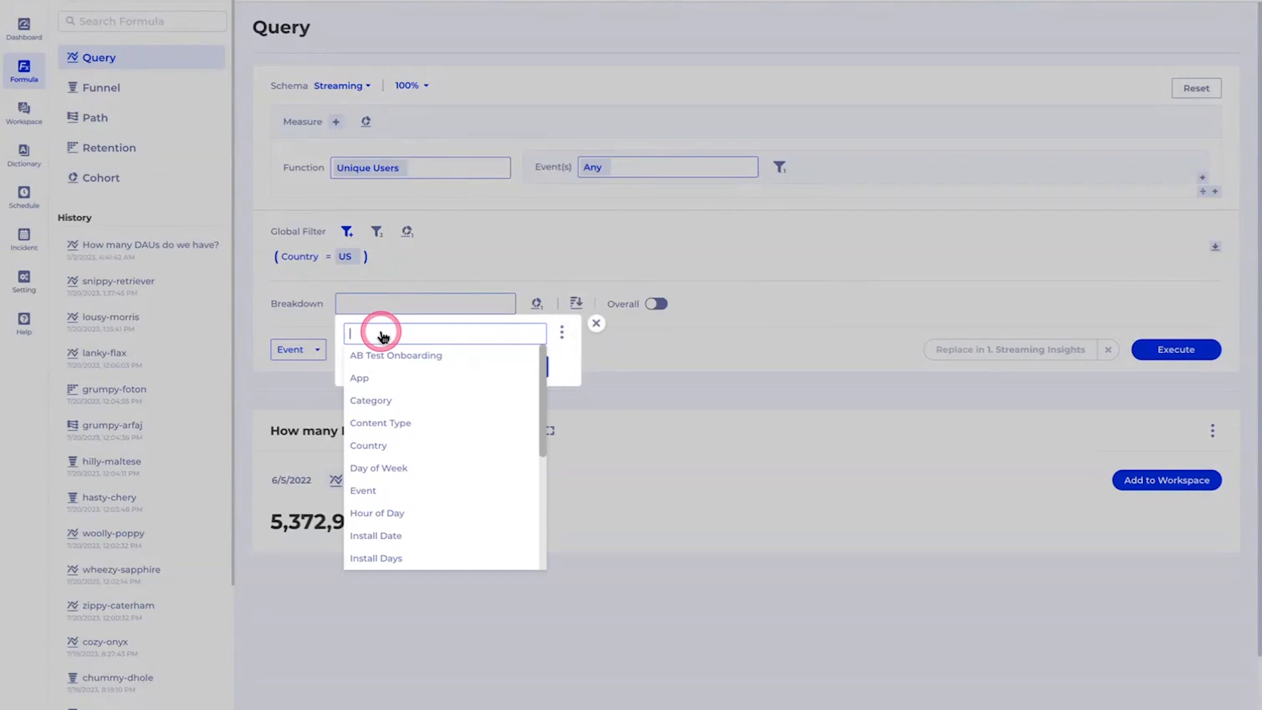
type("utm")
left_click(388, 377)
left_click(517, 366)
left_click(1170, 357)
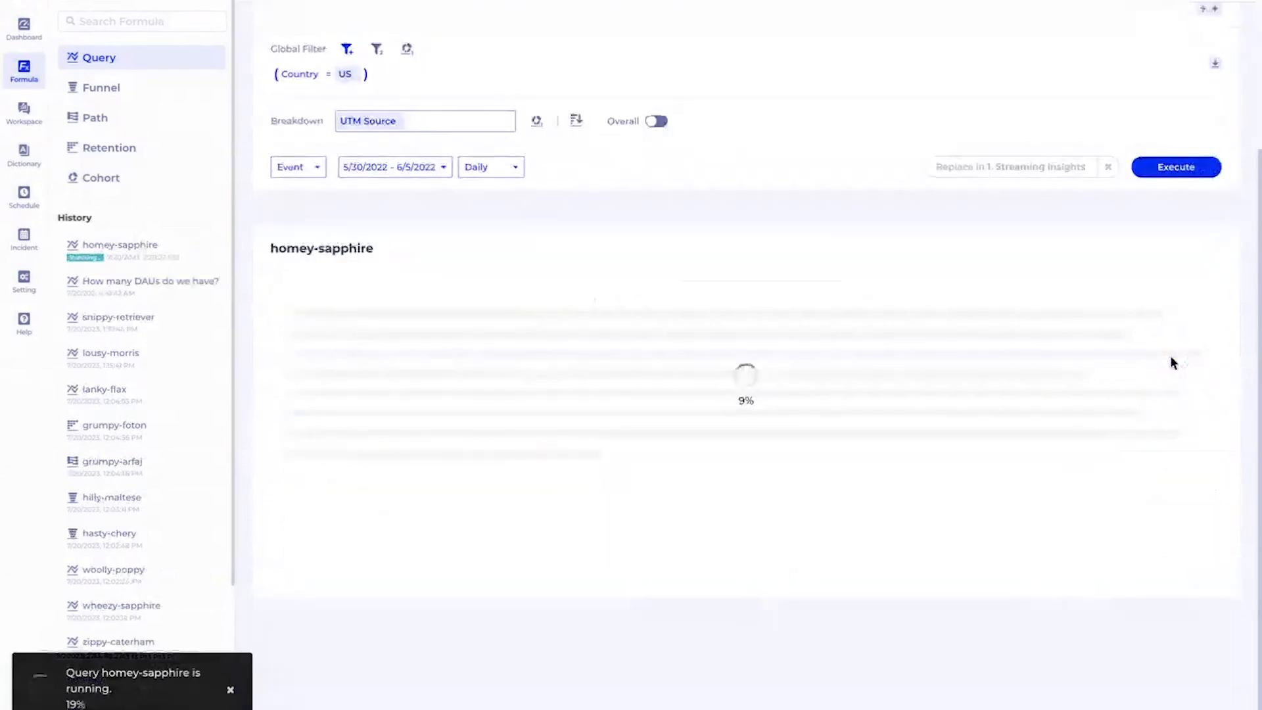
scroll(1172, 362, "up", 2)
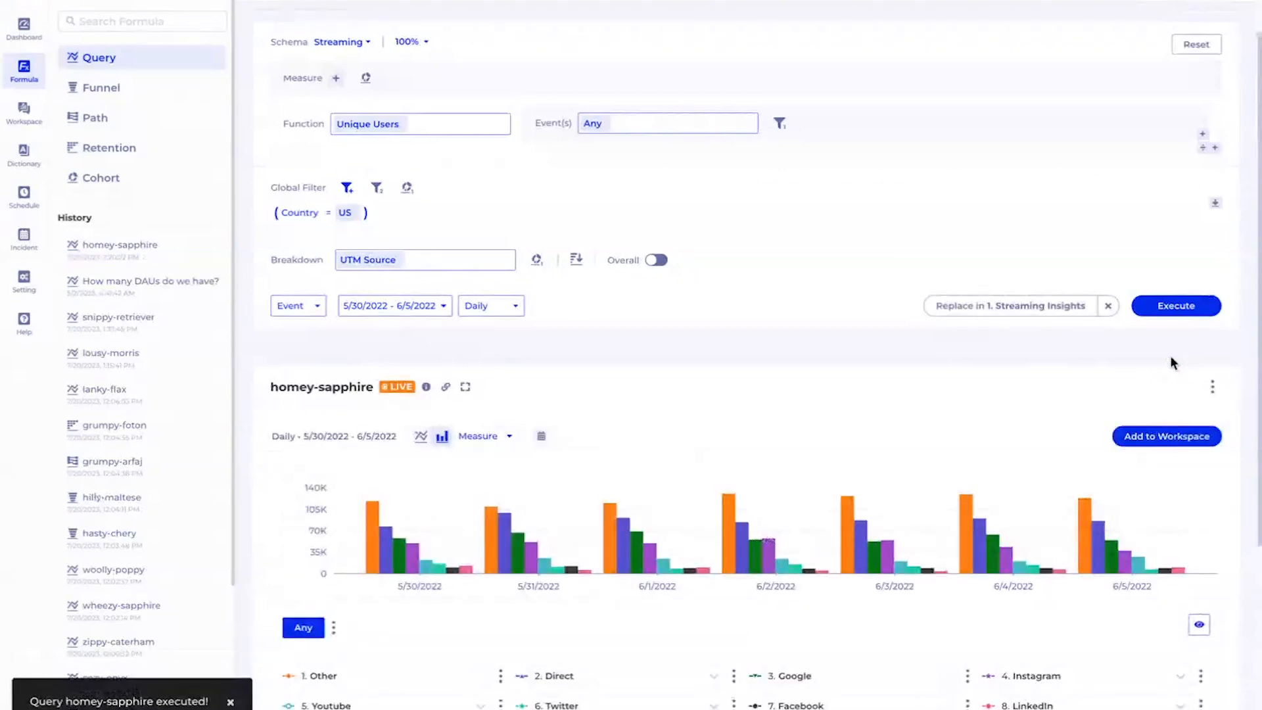
scroll(1160, 428, "down", 4)
mouse_move(754, 322)
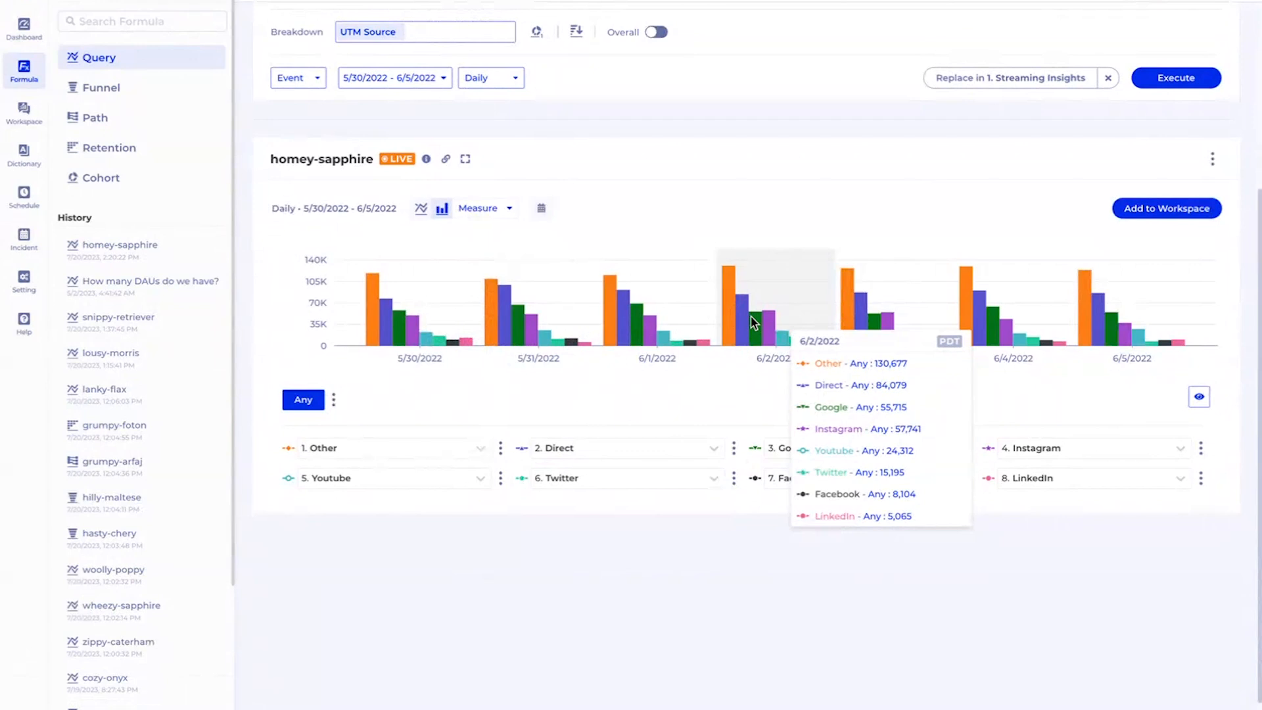
Step: Start a new funnel analysis with Mainlanding as the Step 1 event
scroll(750, 322, "up", 5)
left_click(112, 92)
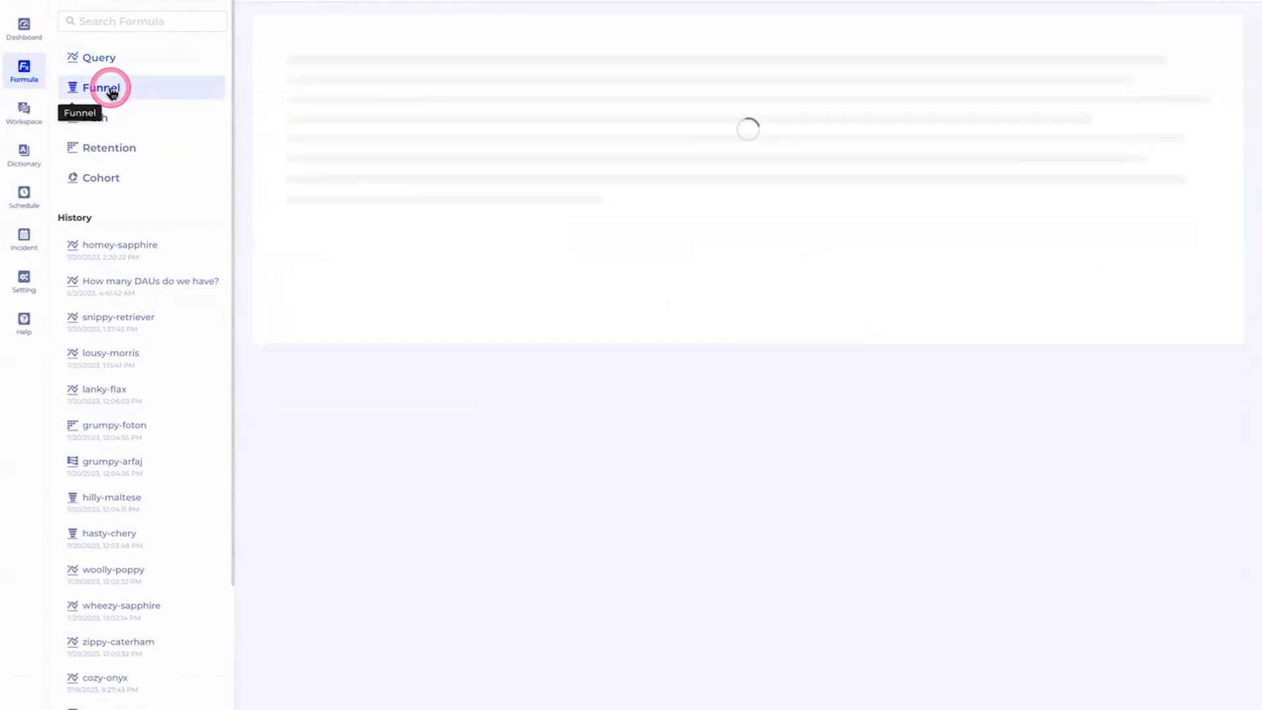
left_click(470, 124)
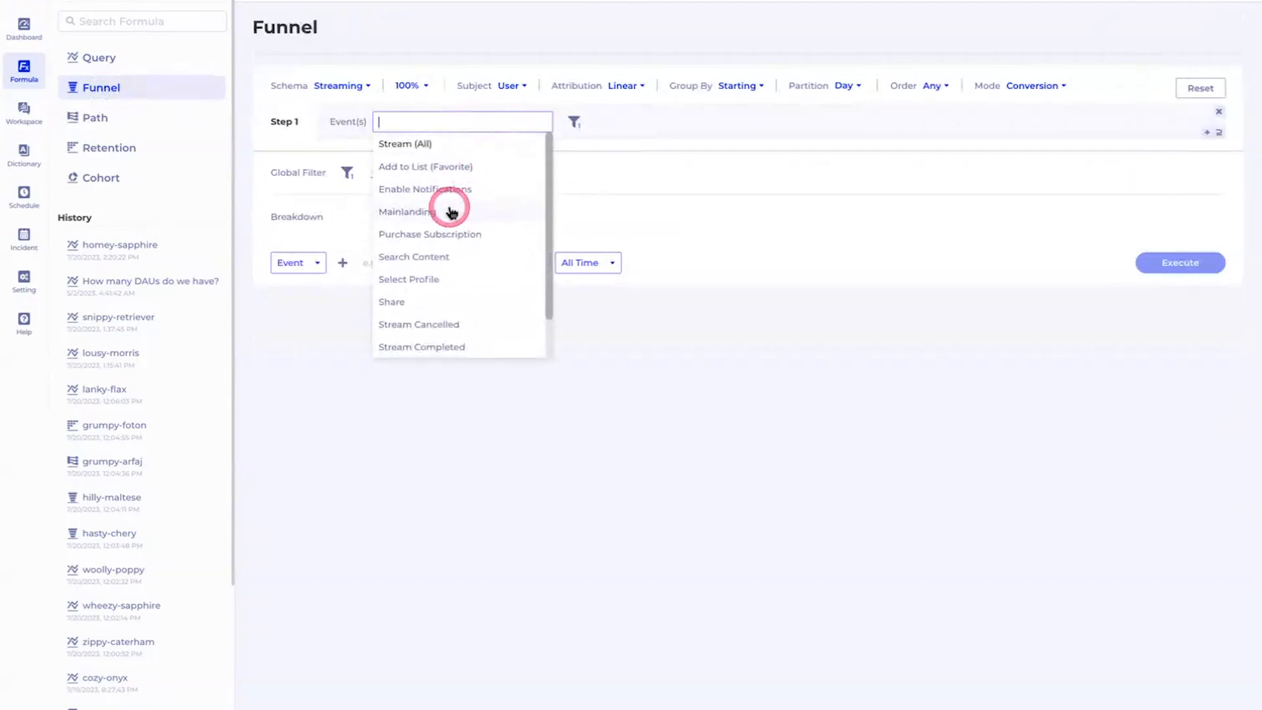
left_click(449, 211)
left_click(800, 248)
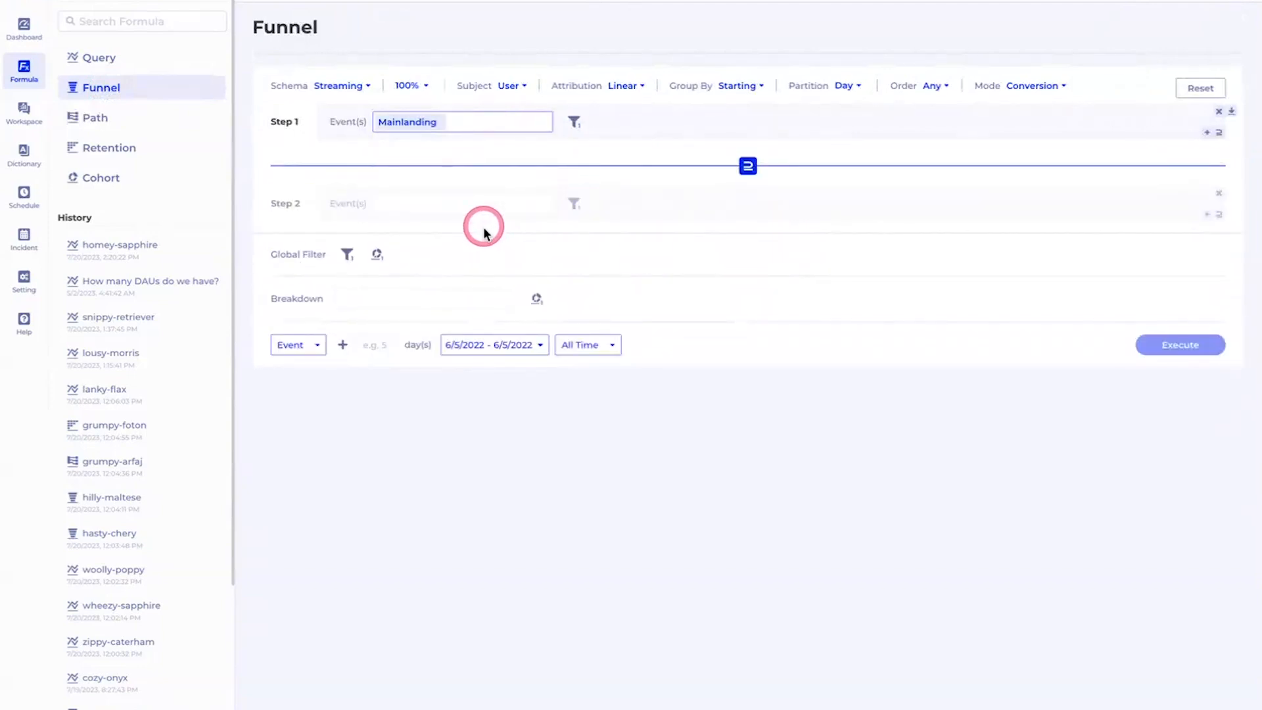
Step: Set Trial Started as the funnel's Step 2 event and execute the funnel
left_click(459, 208)
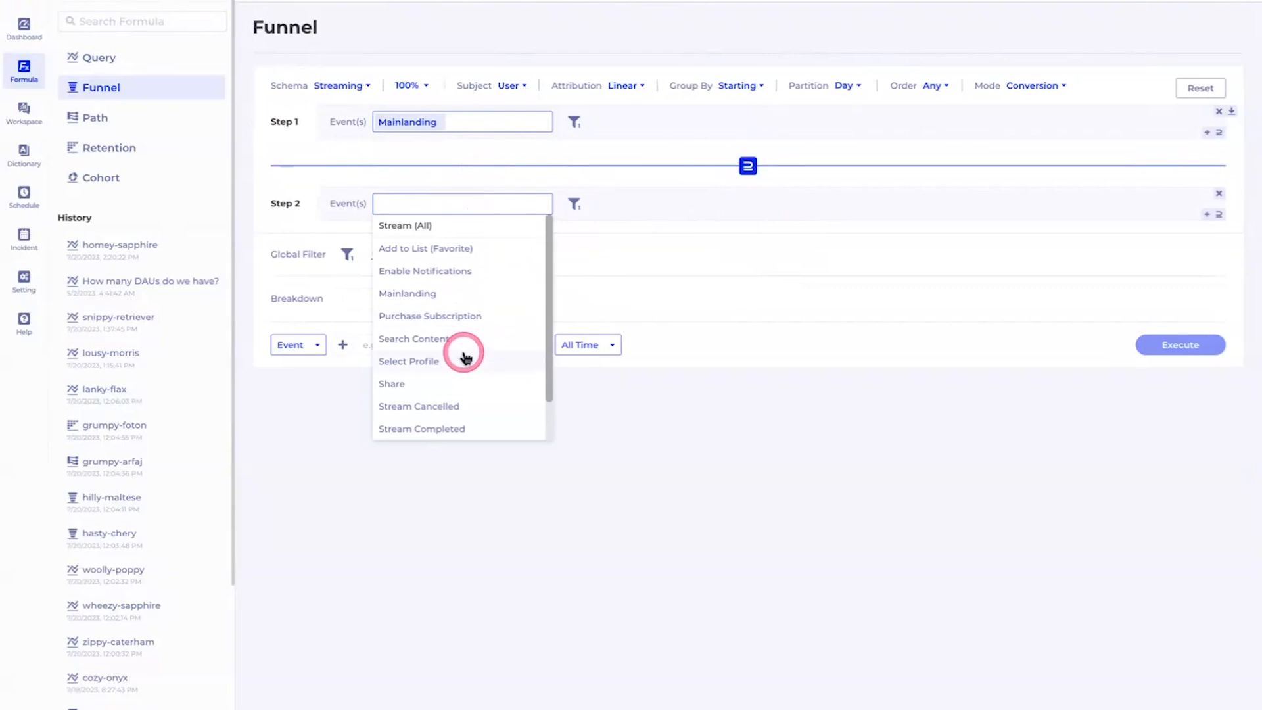
scroll(463, 358, "down", 1)
left_click(413, 427)
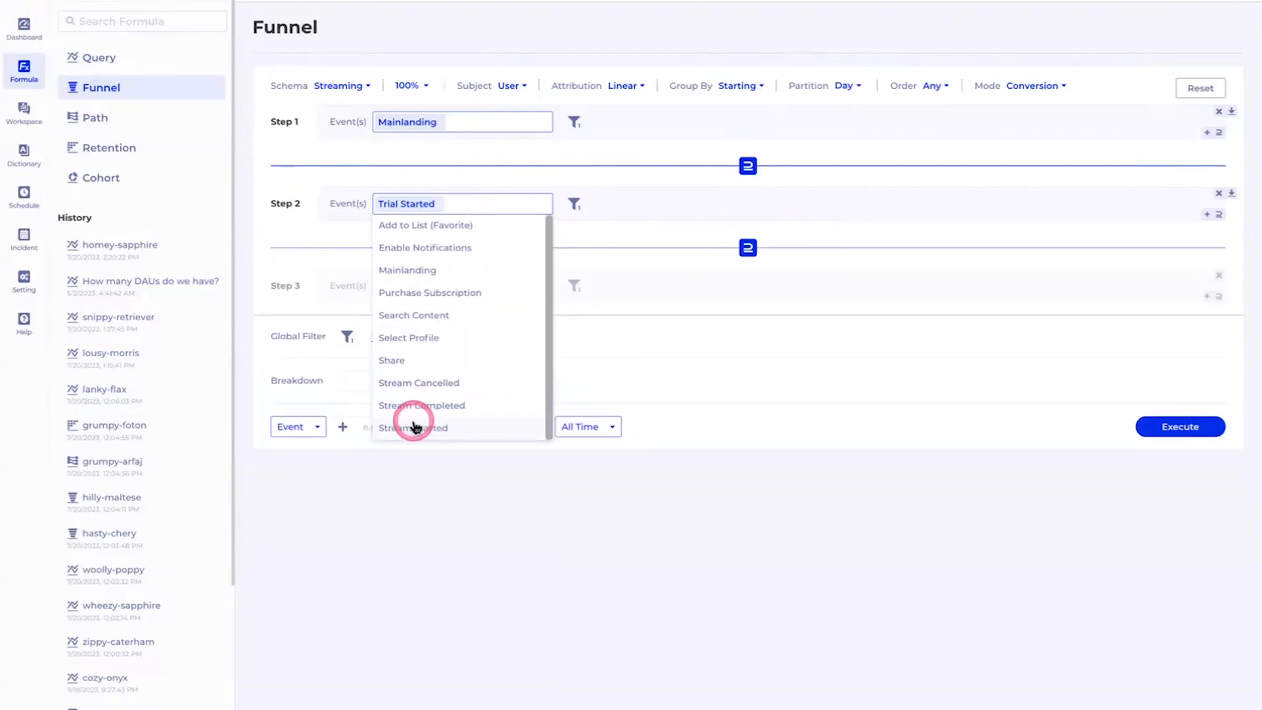
left_click(817, 366)
left_click(1161, 424)
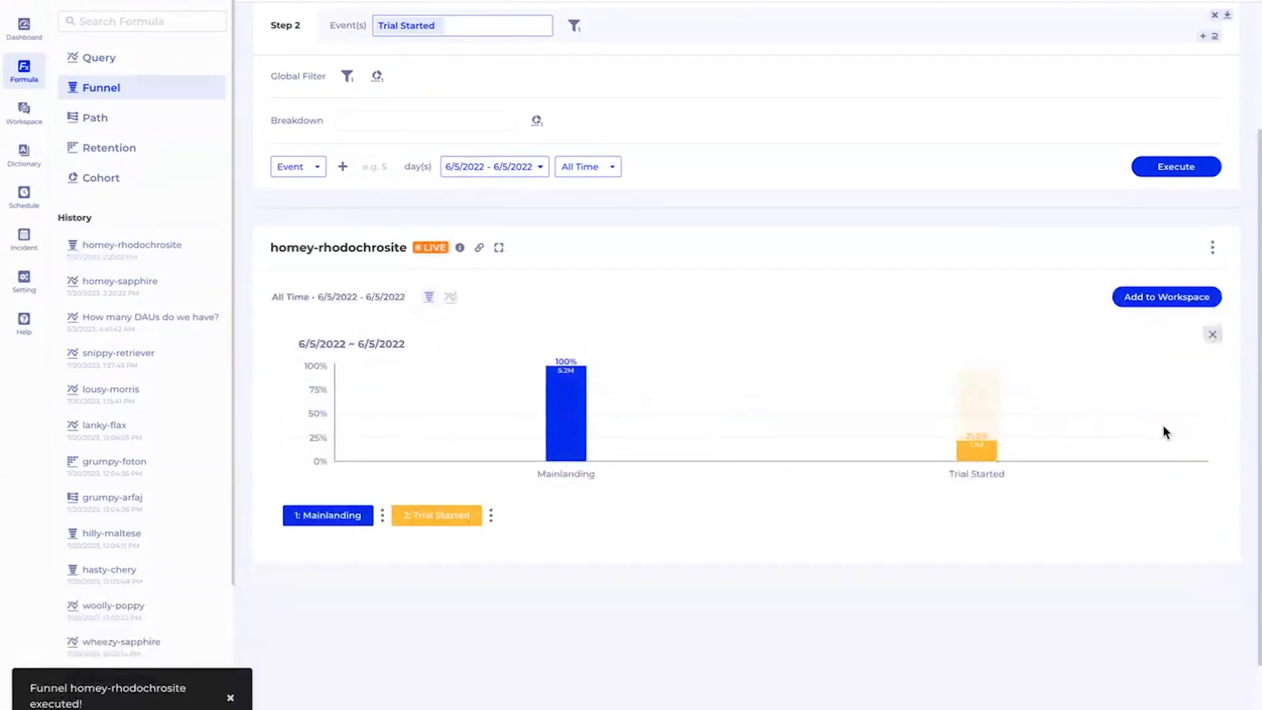
mouse_move(972, 453)
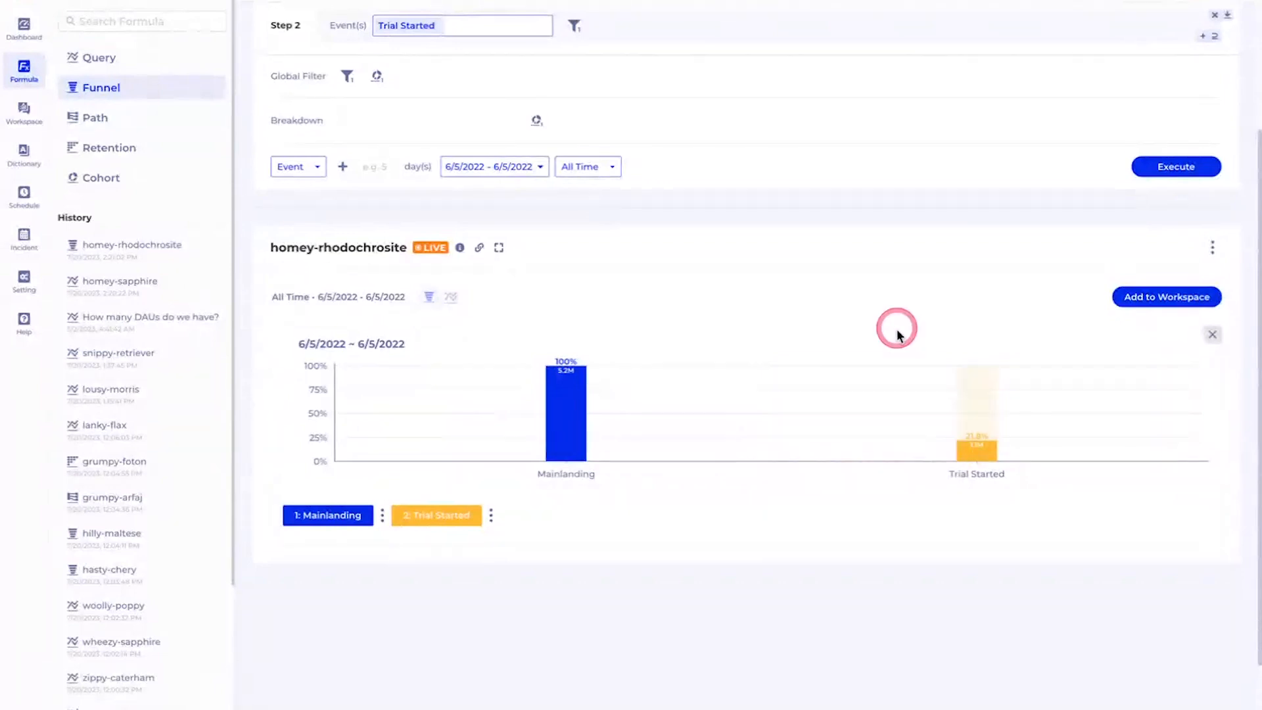
Step: Start a new forward path analysis with Mainlanding as the starting event
scroll(896, 327, "up", 3)
left_click(97, 117)
left_click(555, 124)
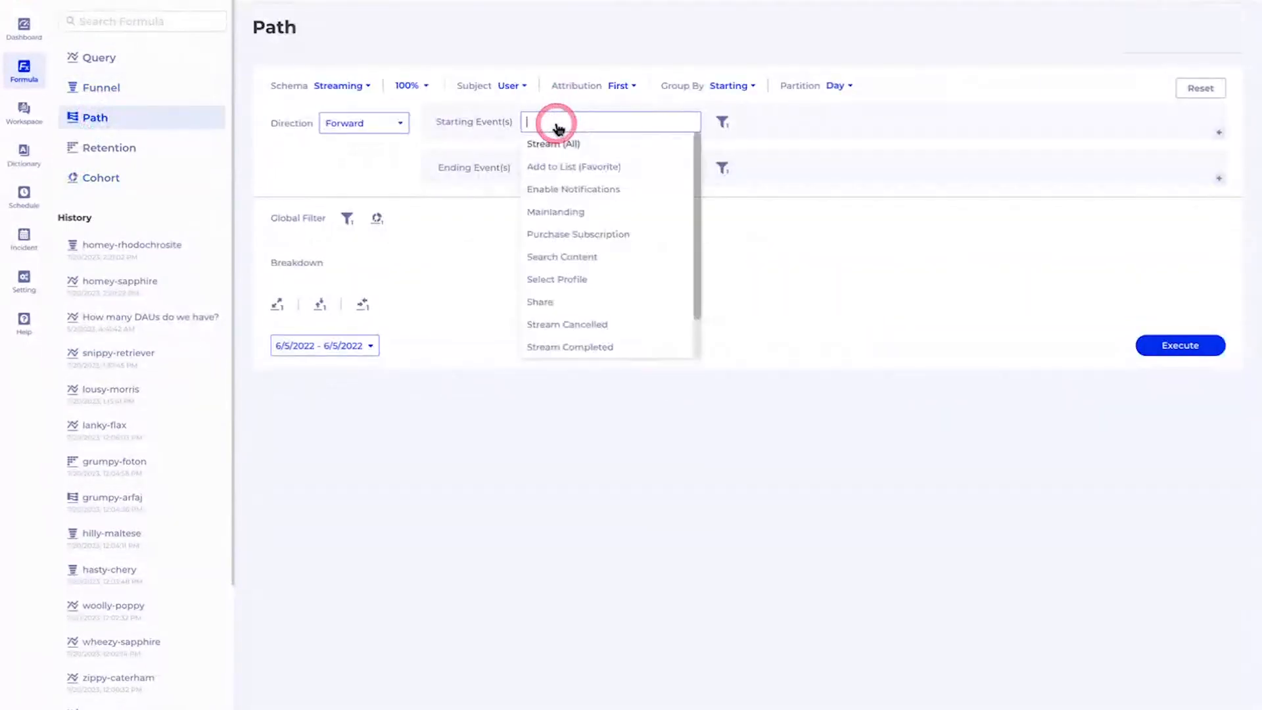
left_click(553, 212)
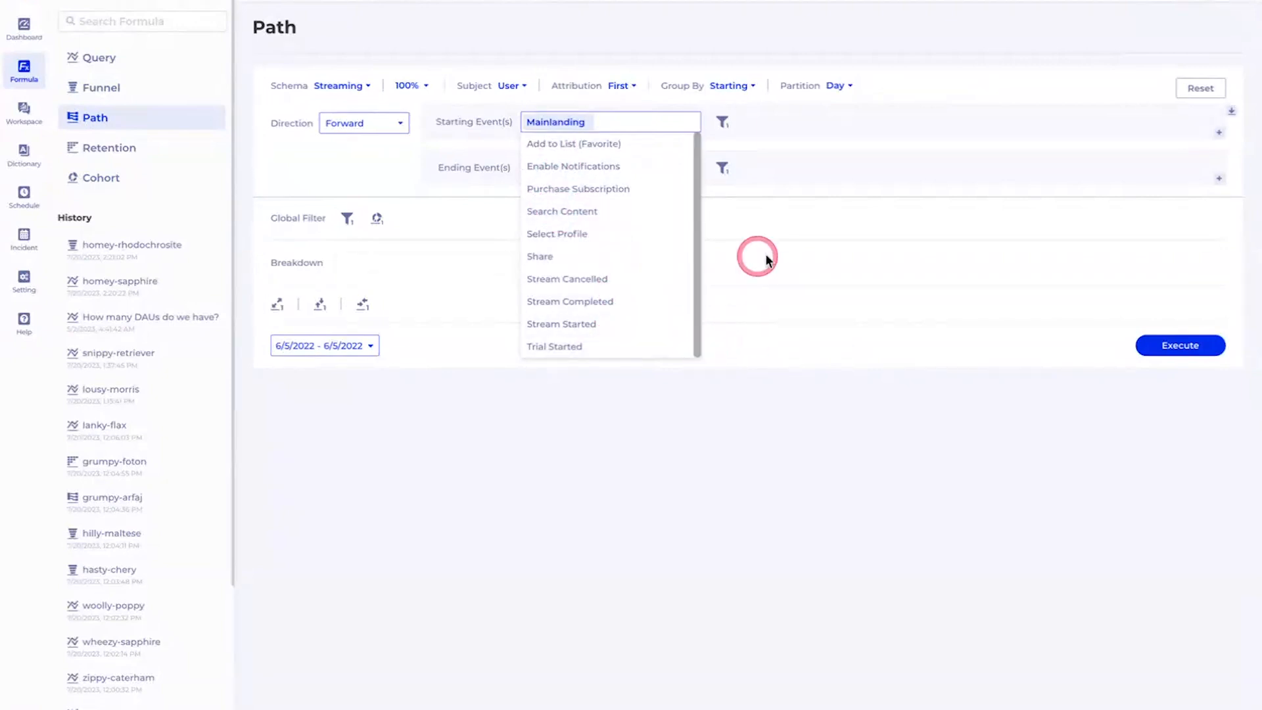
Step: Set Trial Started as the path's ending event, execute the path analysis and examine the resulting flows
left_click(616, 172)
scroll(594, 365, "down", 3)
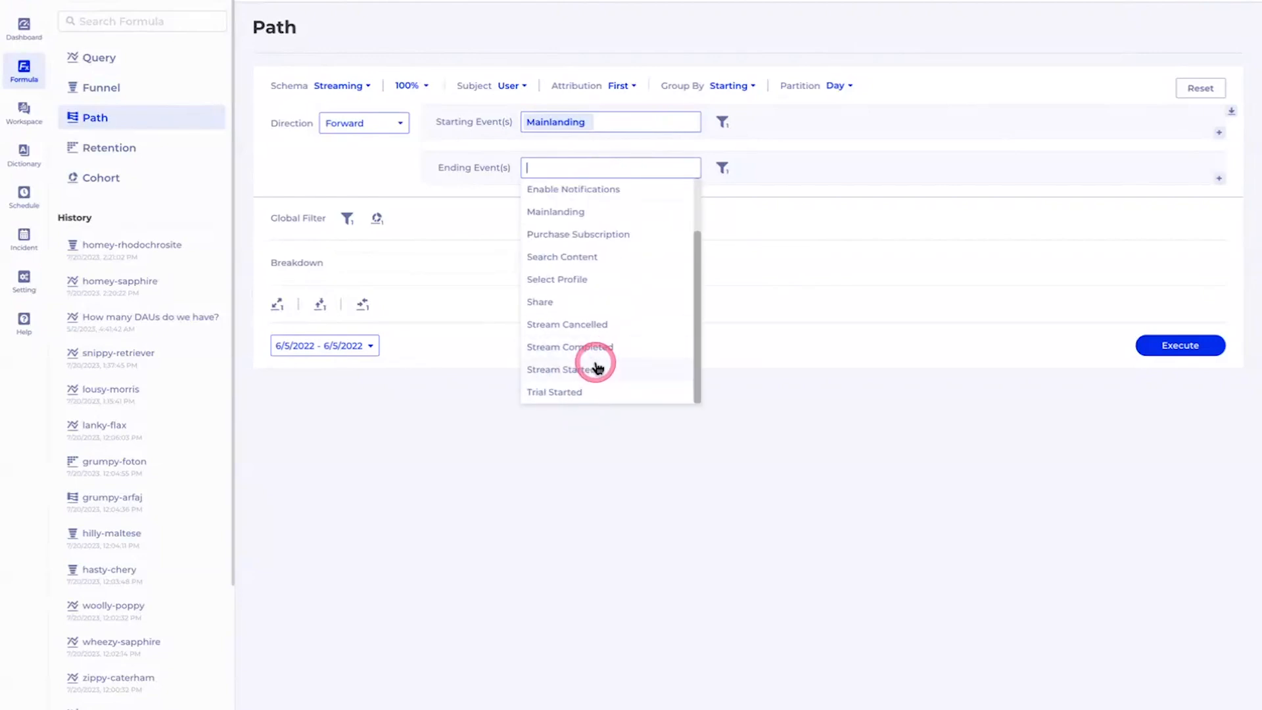
left_click(566, 391)
left_click(910, 375)
left_click(1174, 345)
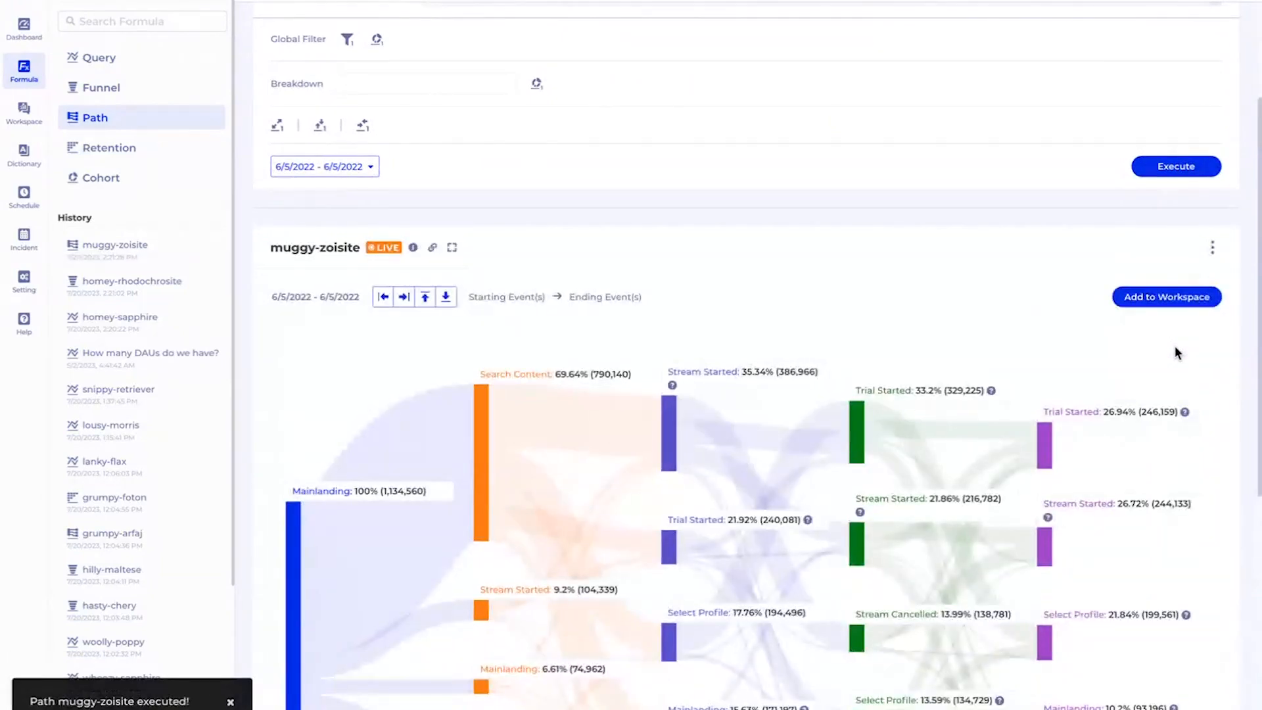
scroll(1173, 346, "down", 5)
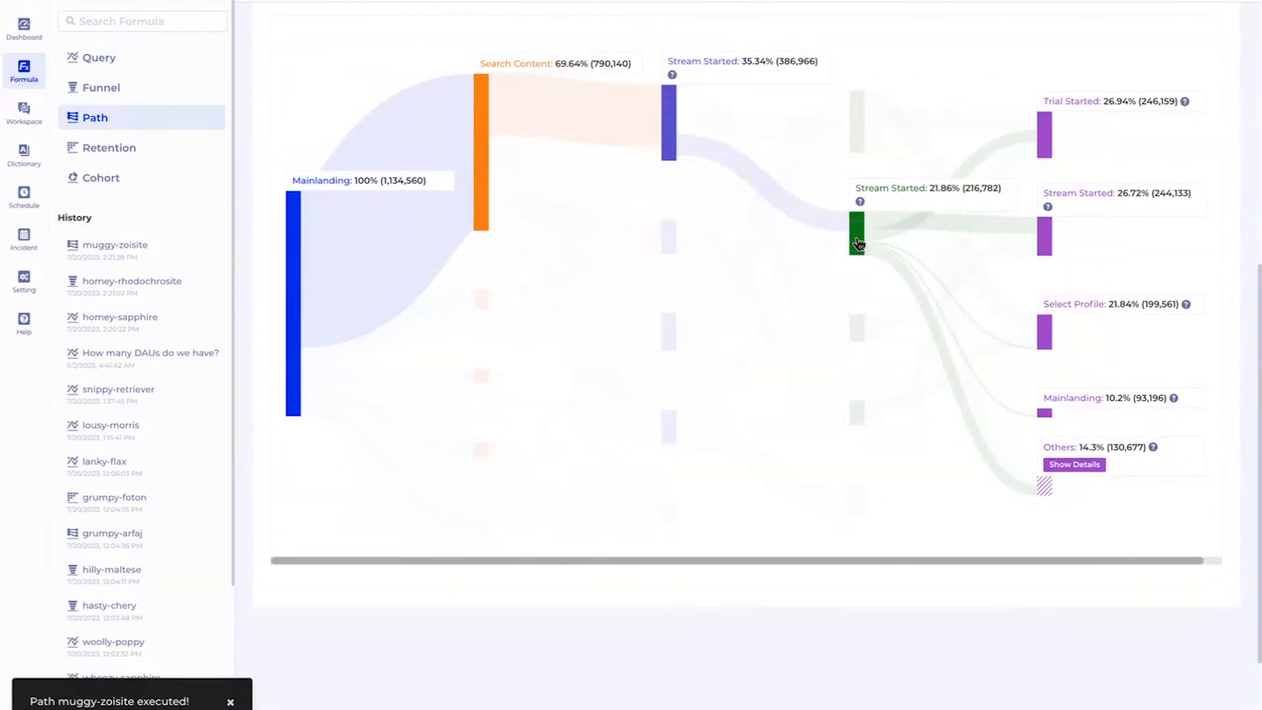
scroll(858, 241, "up", 2)
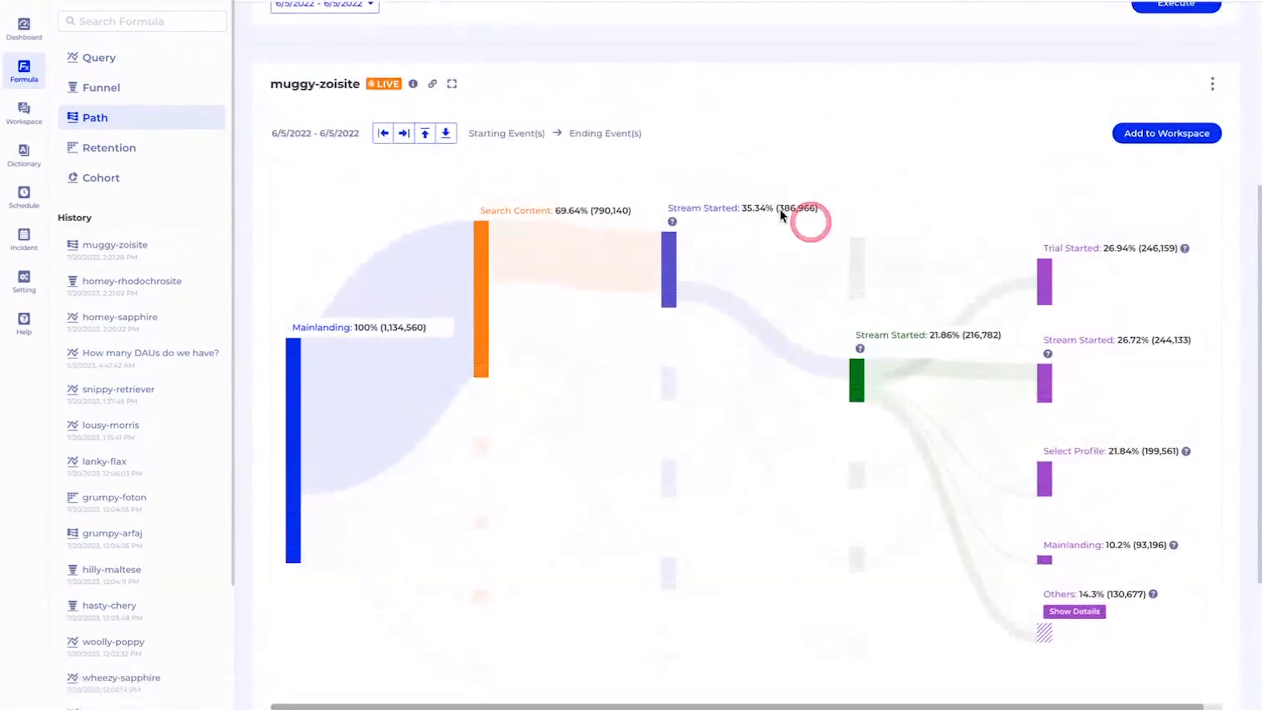
Step: Start a new retention analysis with Mainlanding as the starting event
left_click(108, 147)
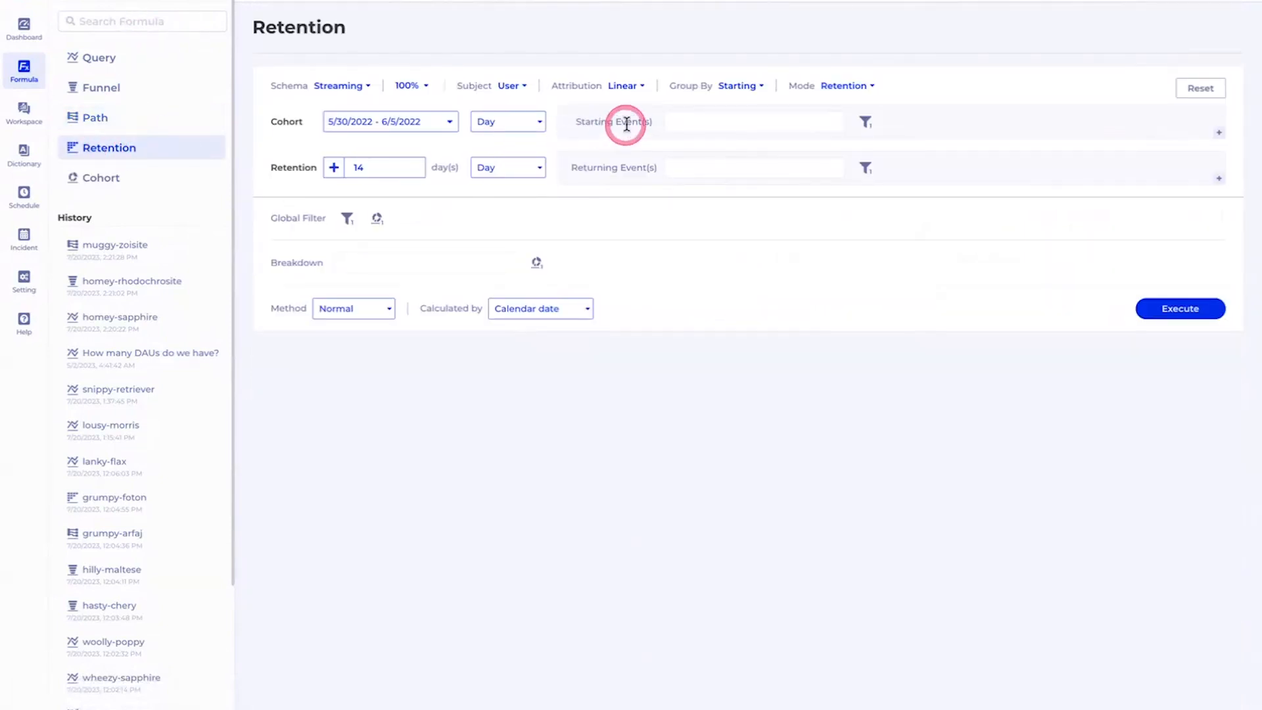
left_click(676, 121)
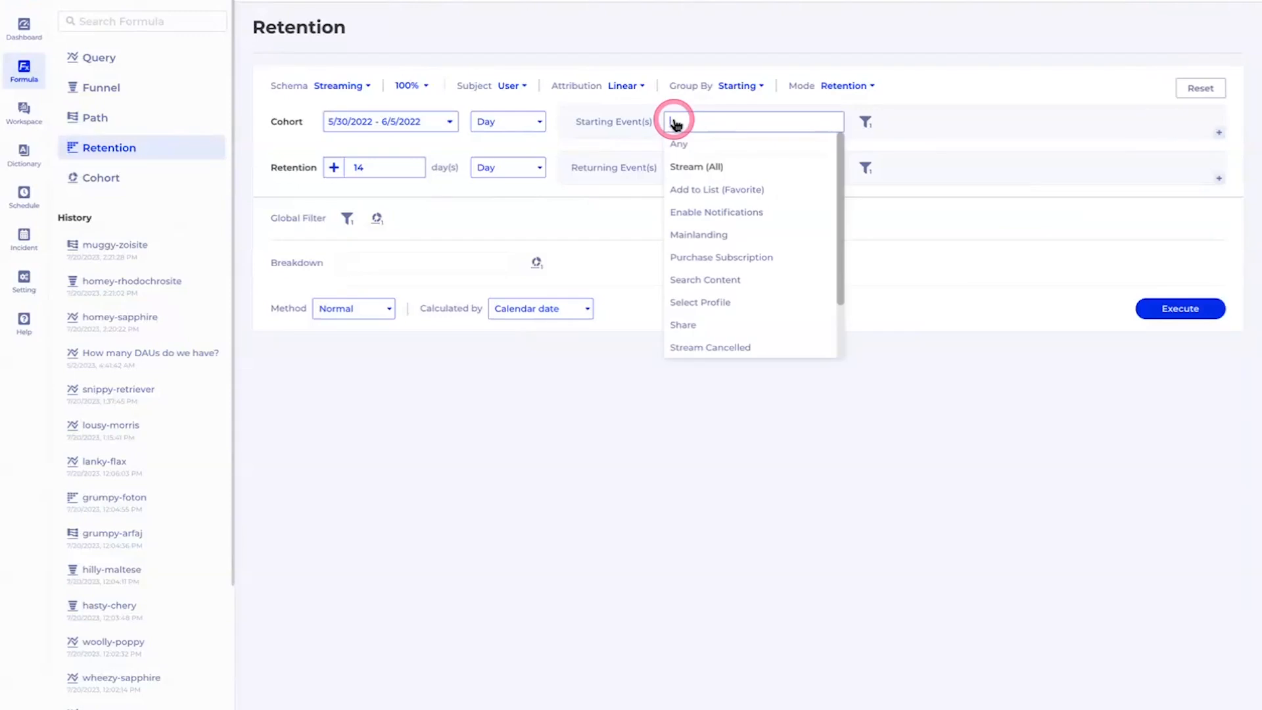
left_click(695, 235)
left_click(573, 241)
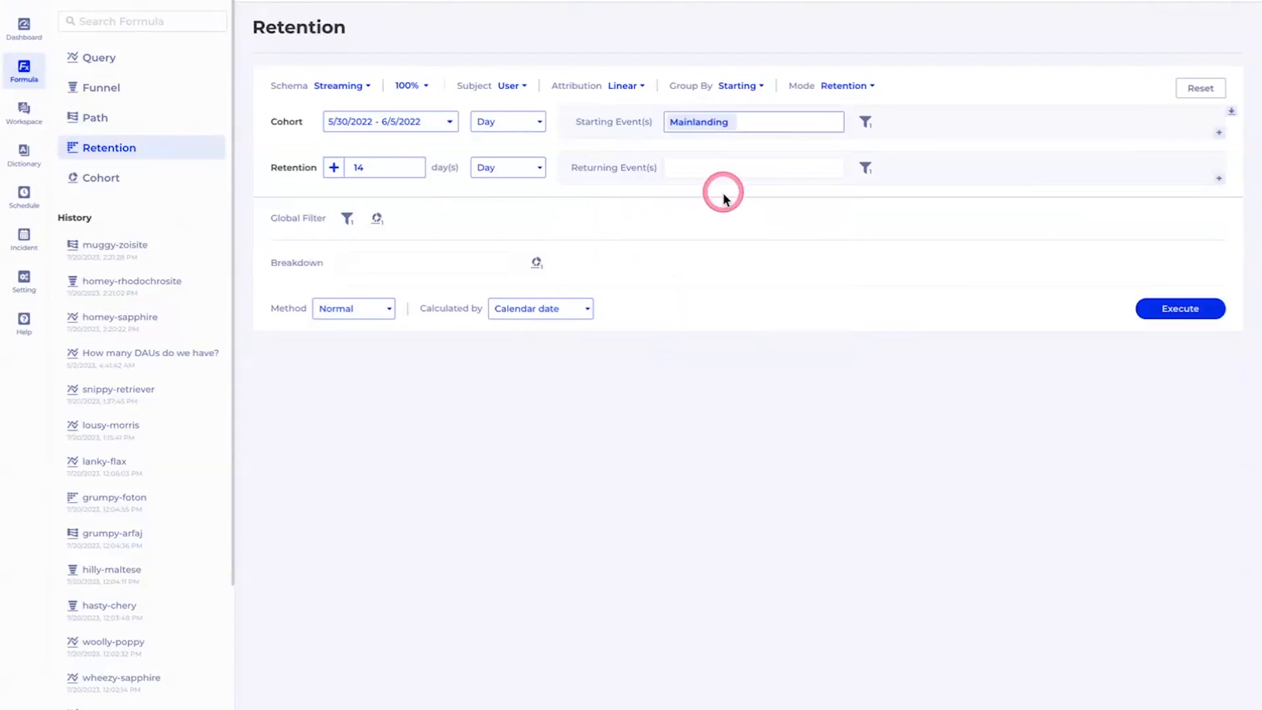
Step: Set the retention's returning event to Any and execute the analysis
left_click(720, 170)
left_click(702, 191)
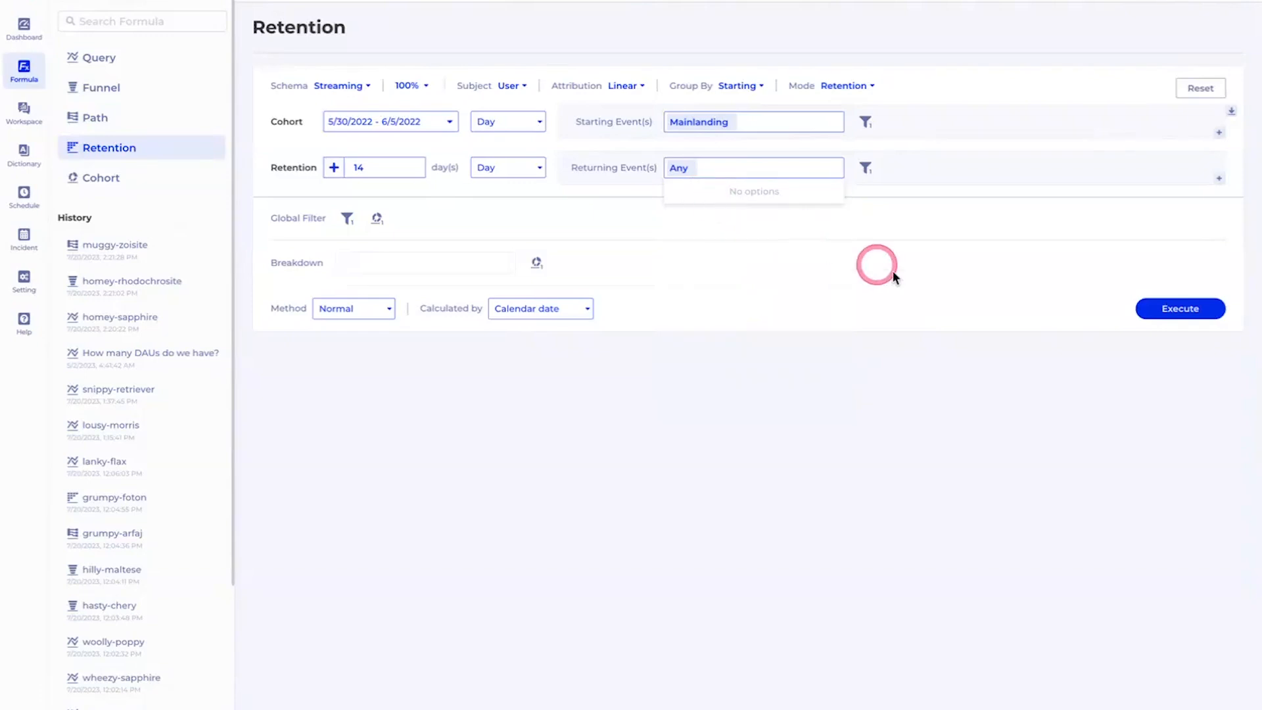
left_click(1147, 308)
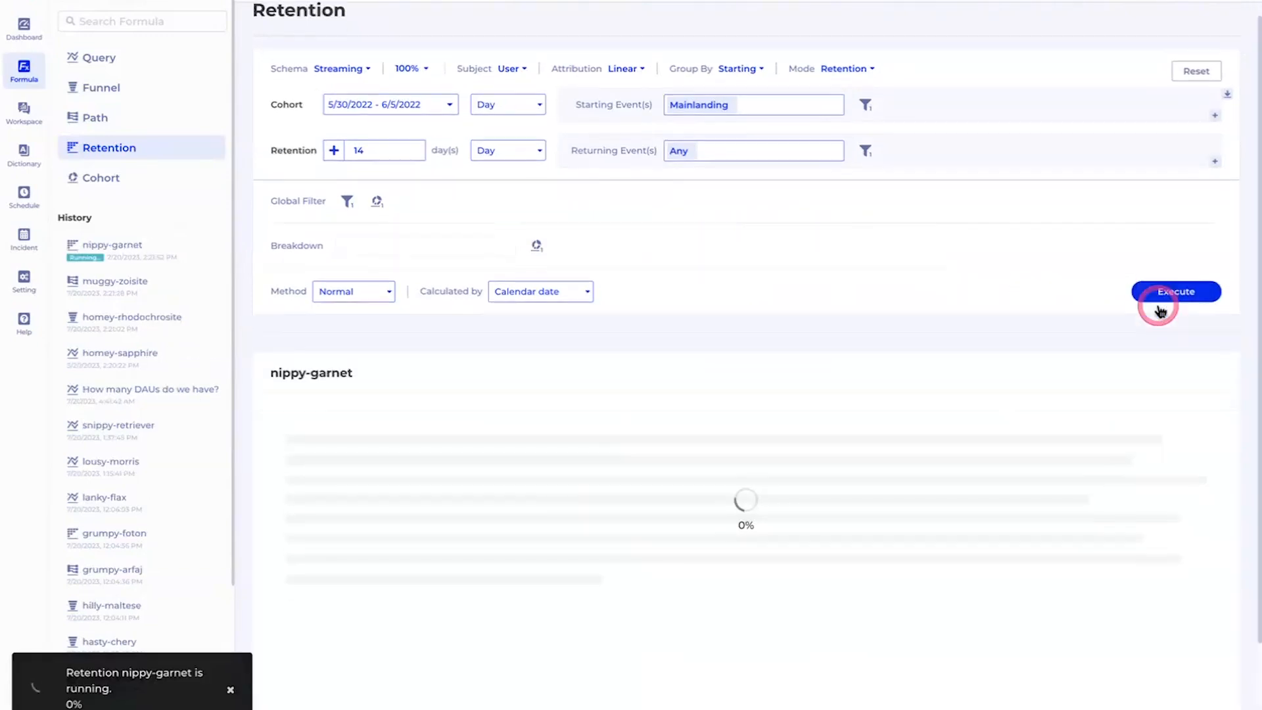
scroll(1160, 311, "down", 2)
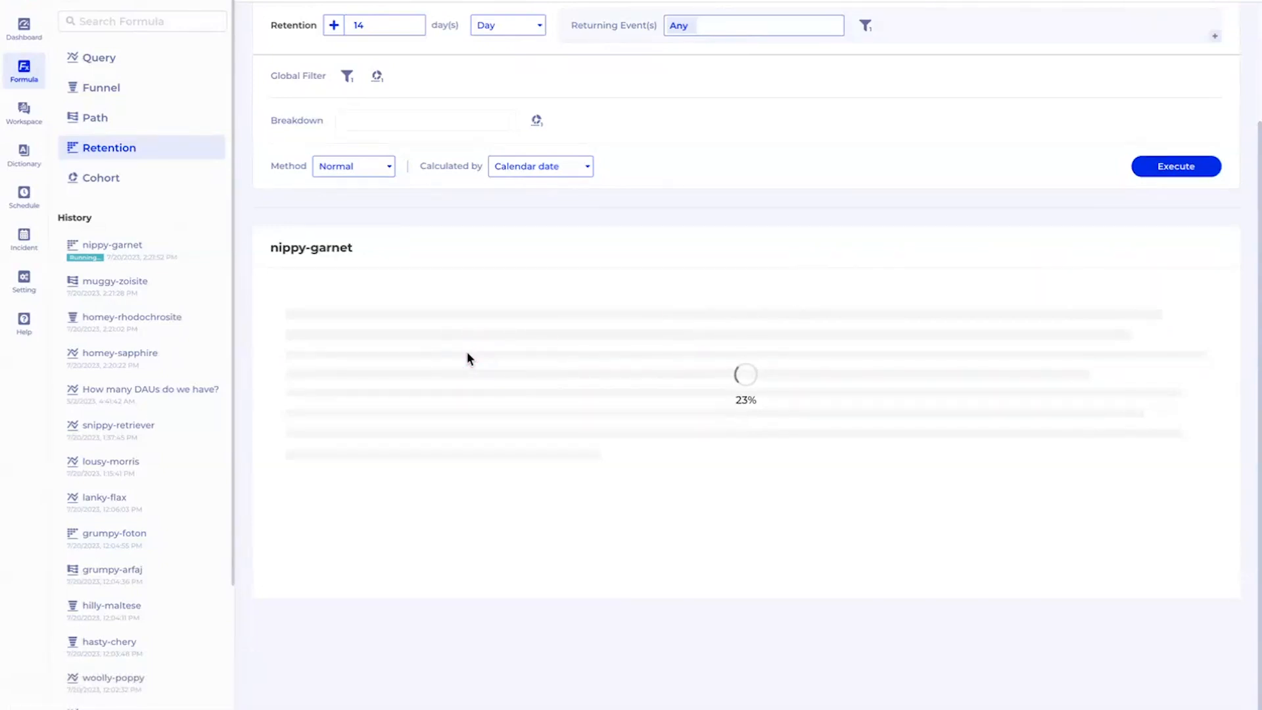
Step: Create a cohort draft from the Day 1 retention cell of the 5/31/2022 cohort
scroll(467, 353, "up", 3)
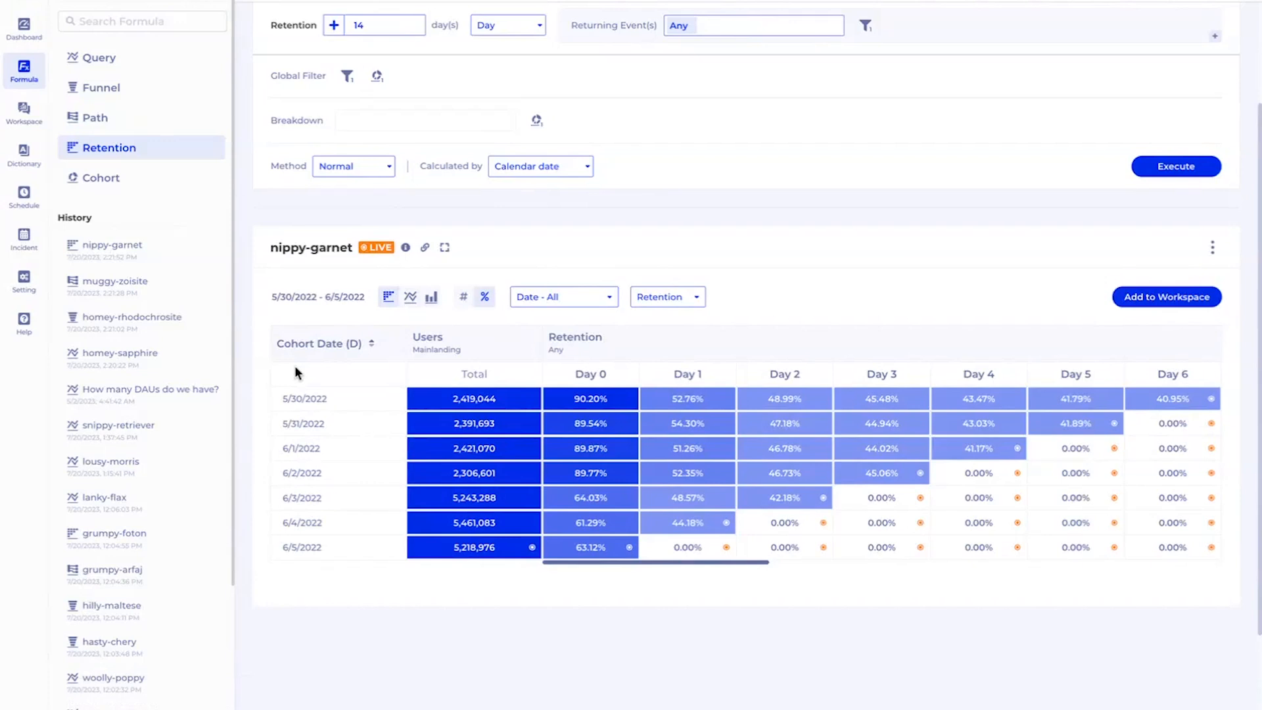
scroll(665, 310, "up", 3)
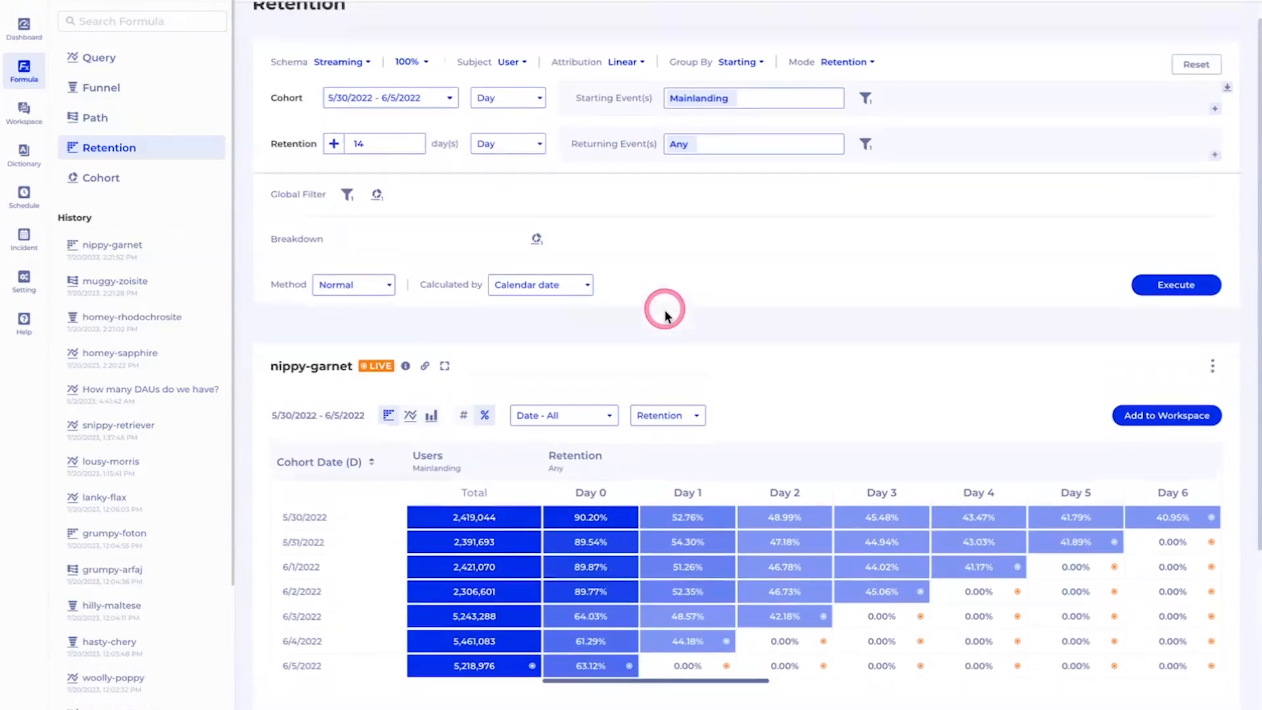
mouse_move(714, 540)
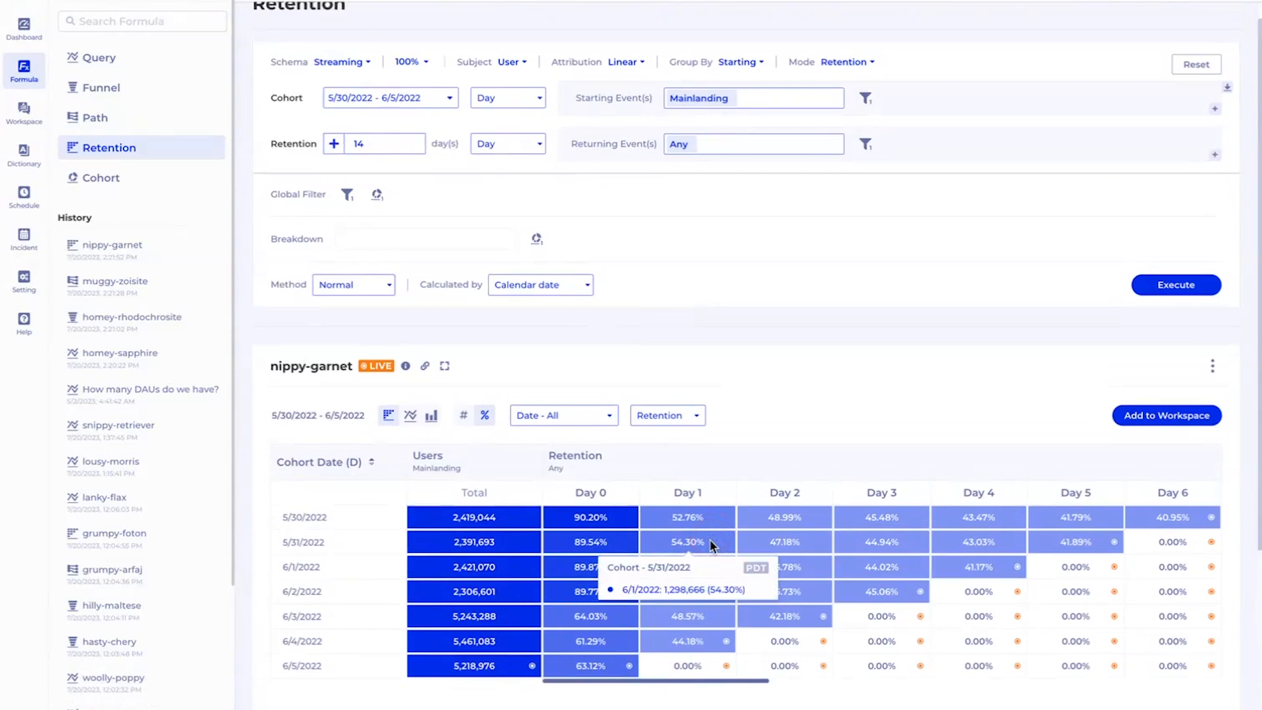
left_click(783, 541)
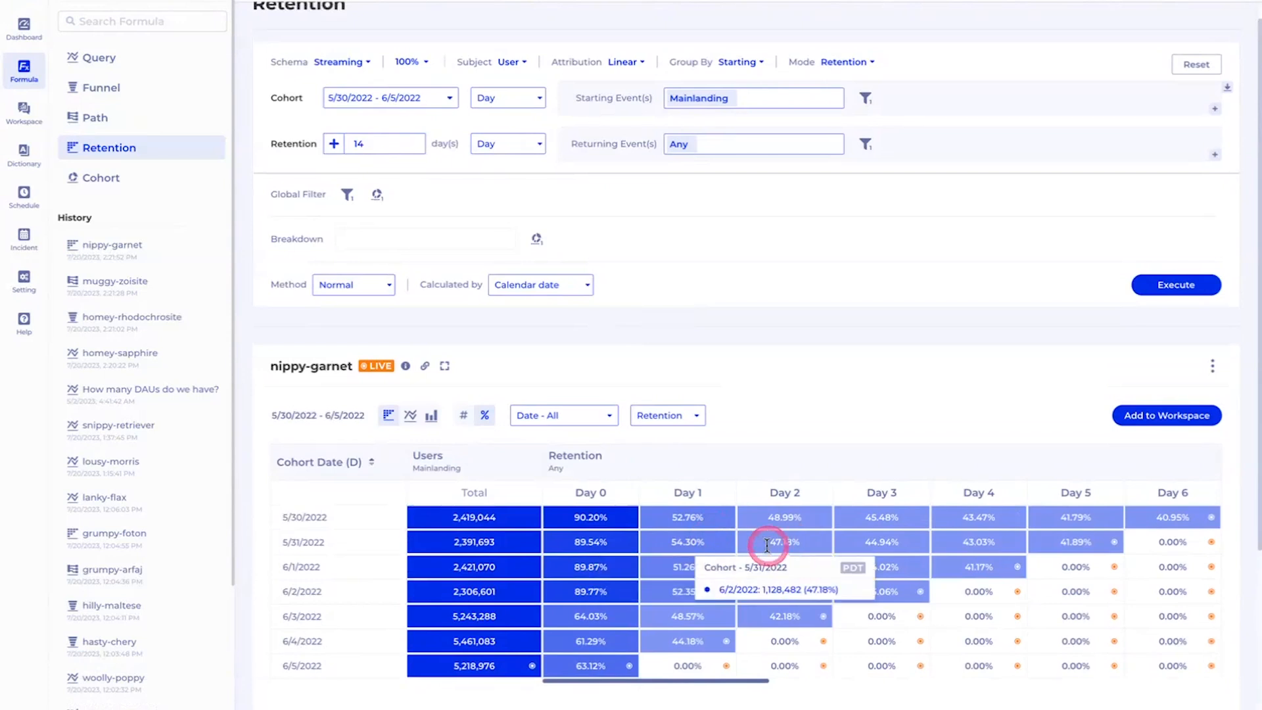
left_click(697, 541)
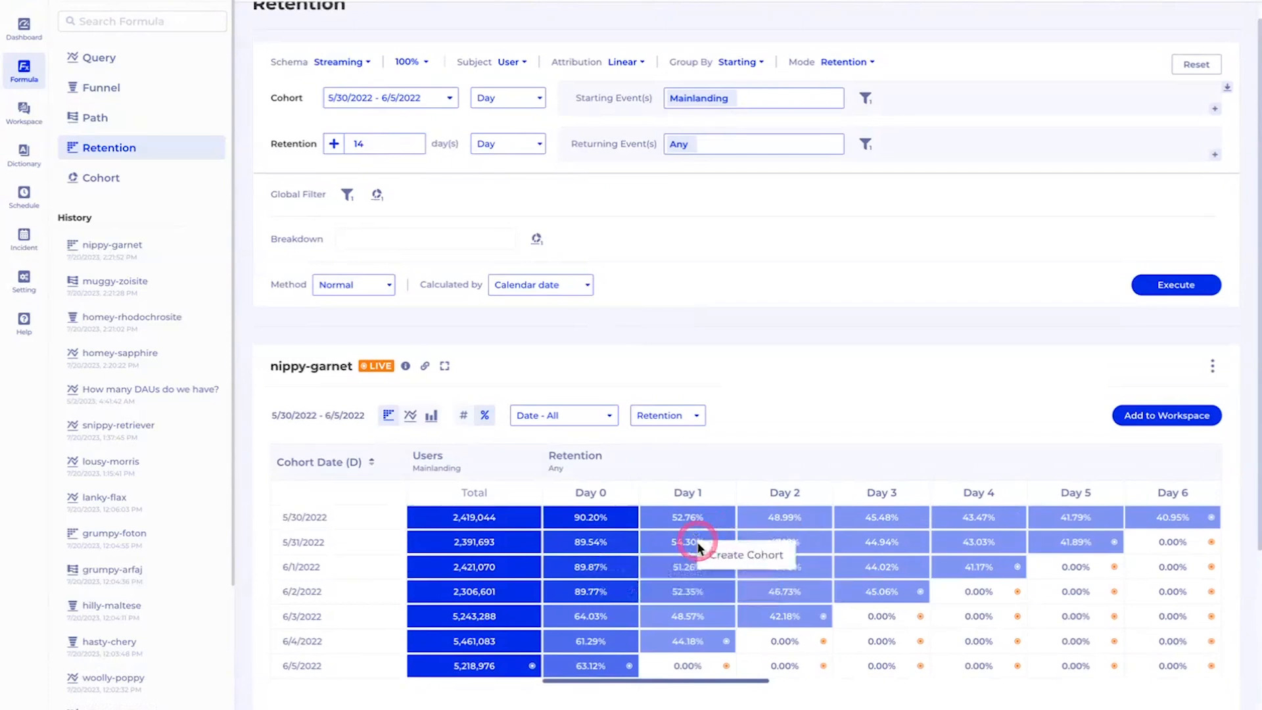
left_click(754, 557)
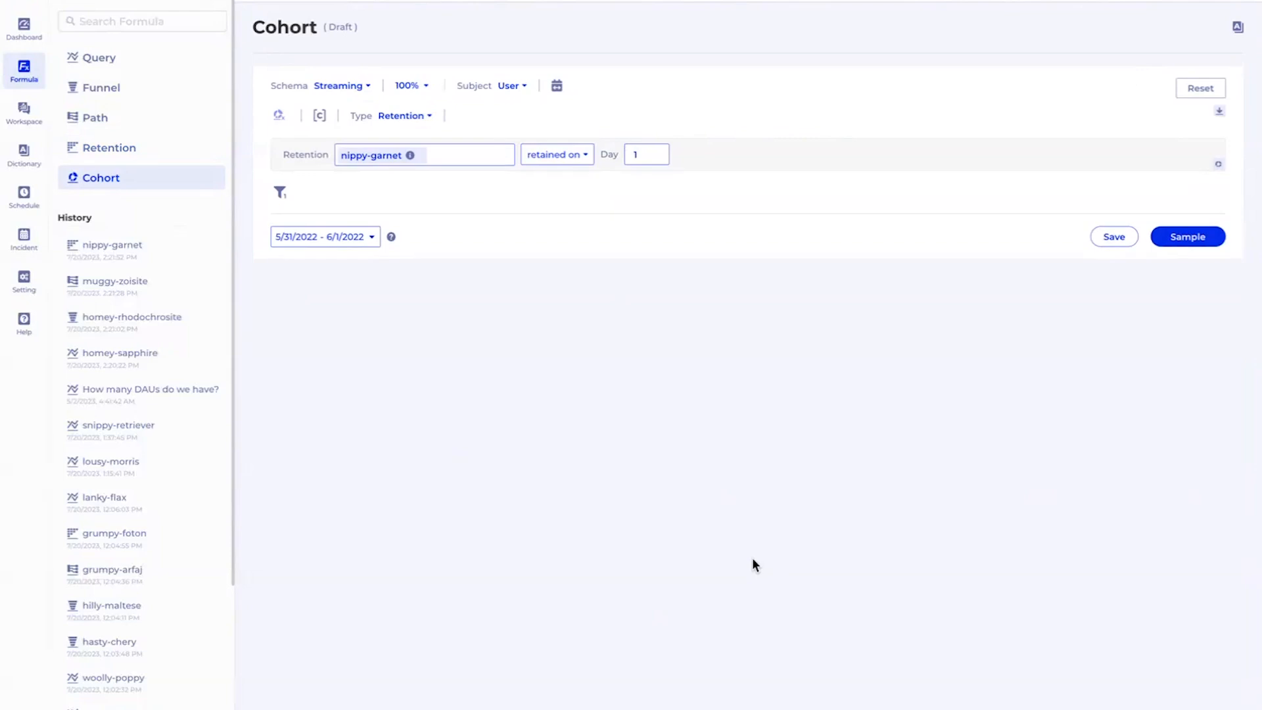
Step: Start a new funnel with Mainlanding as step 1 and Trial Started as step 2
left_click(97, 87)
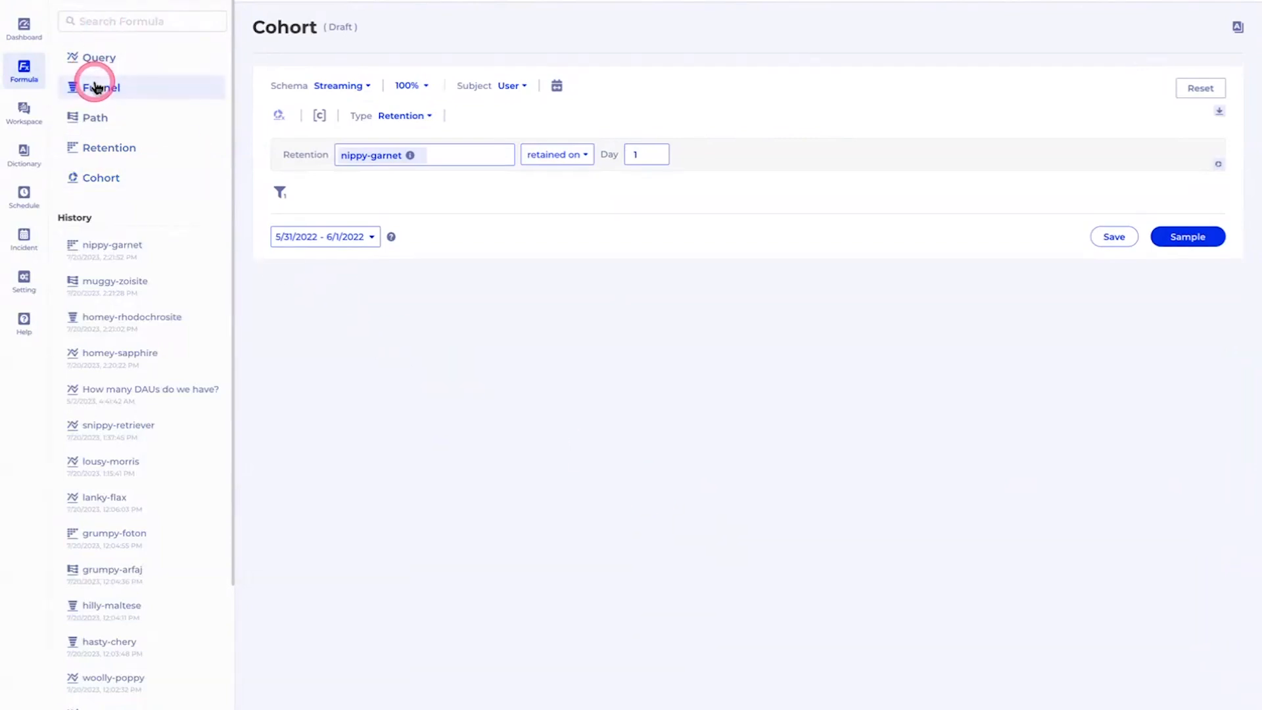
left_click(506, 126)
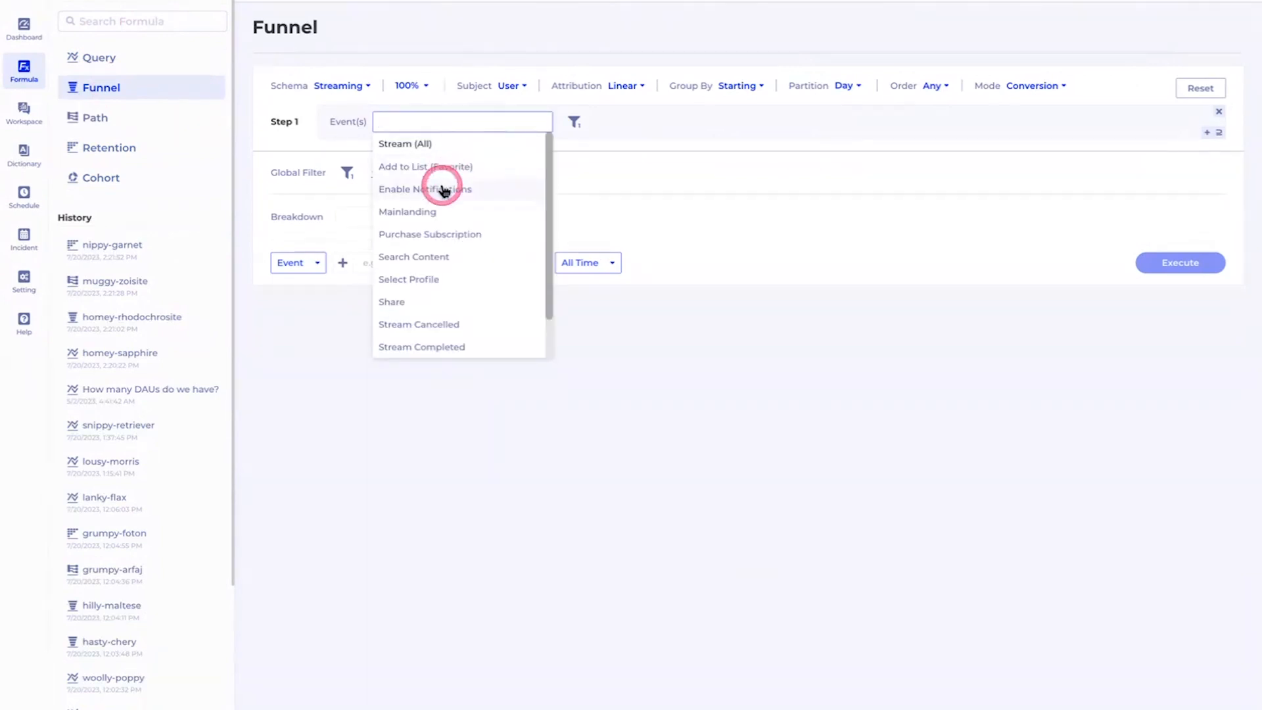
left_click(428, 213)
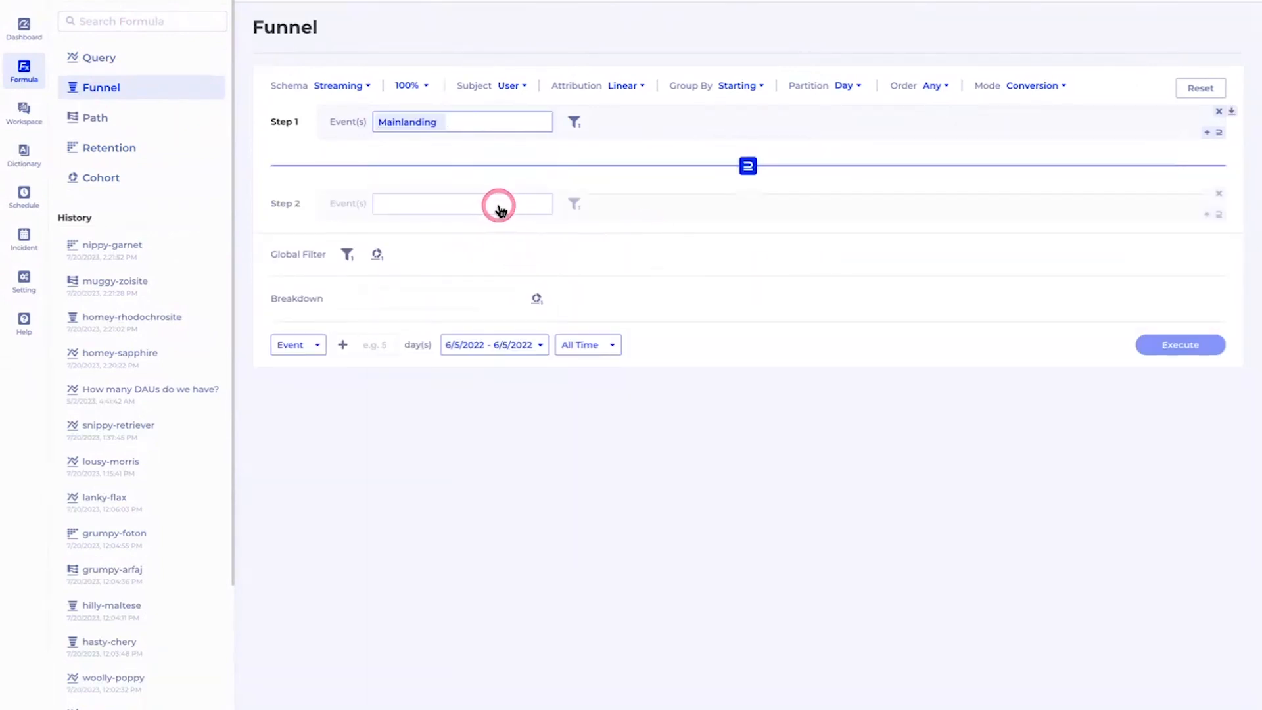
left_click(499, 203)
scroll(454, 394, "down", 2)
left_click(423, 436)
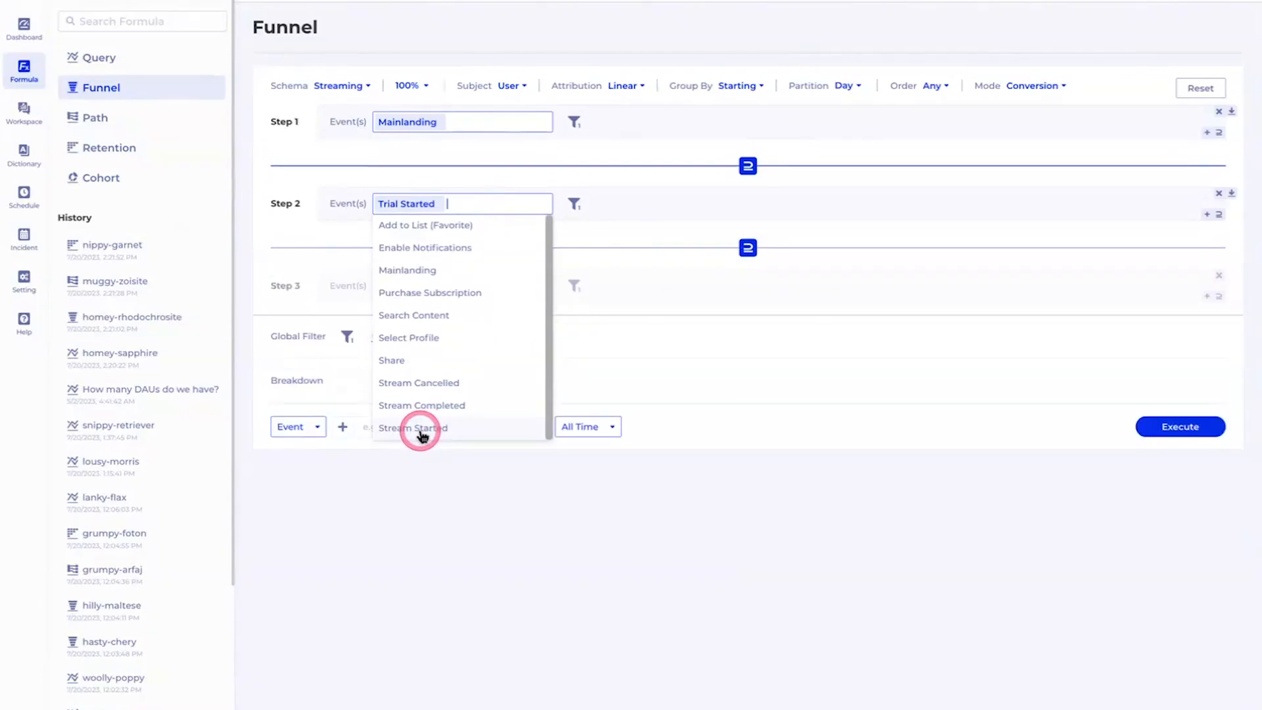
Step: Add a breakdown cohort of users who performed Add to List (Favorite)
left_click(537, 382)
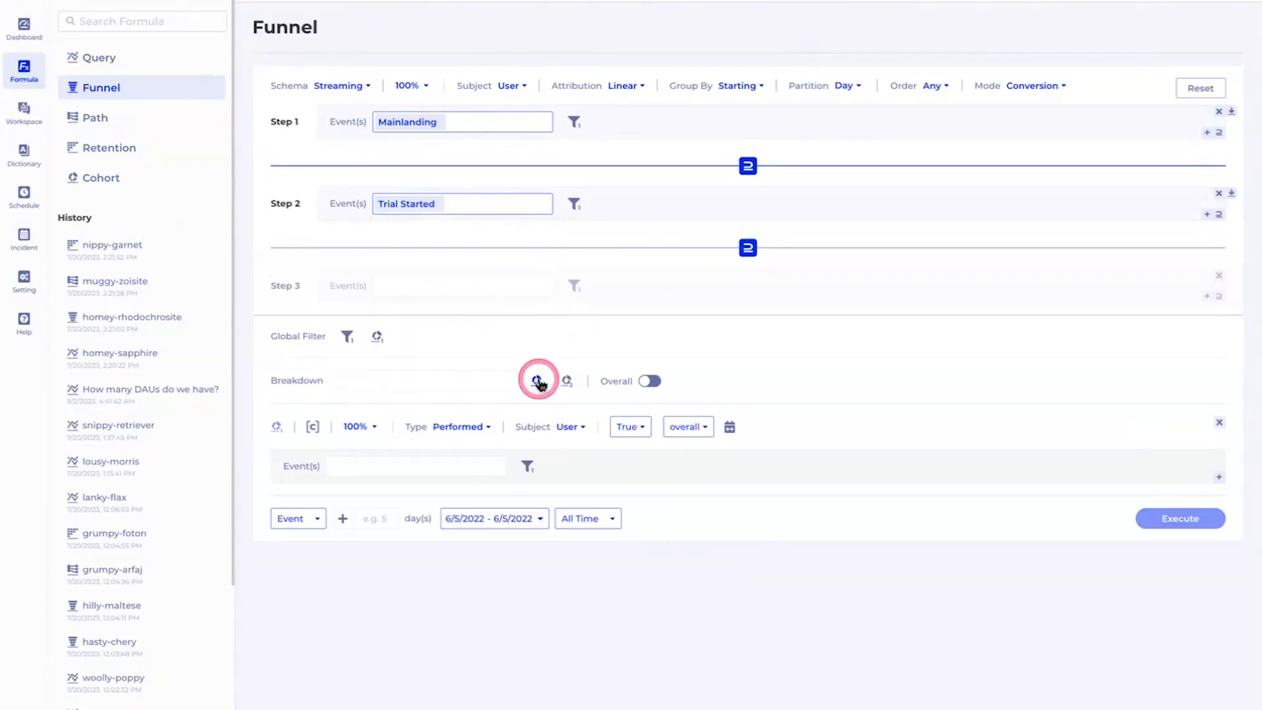
left_click(436, 466)
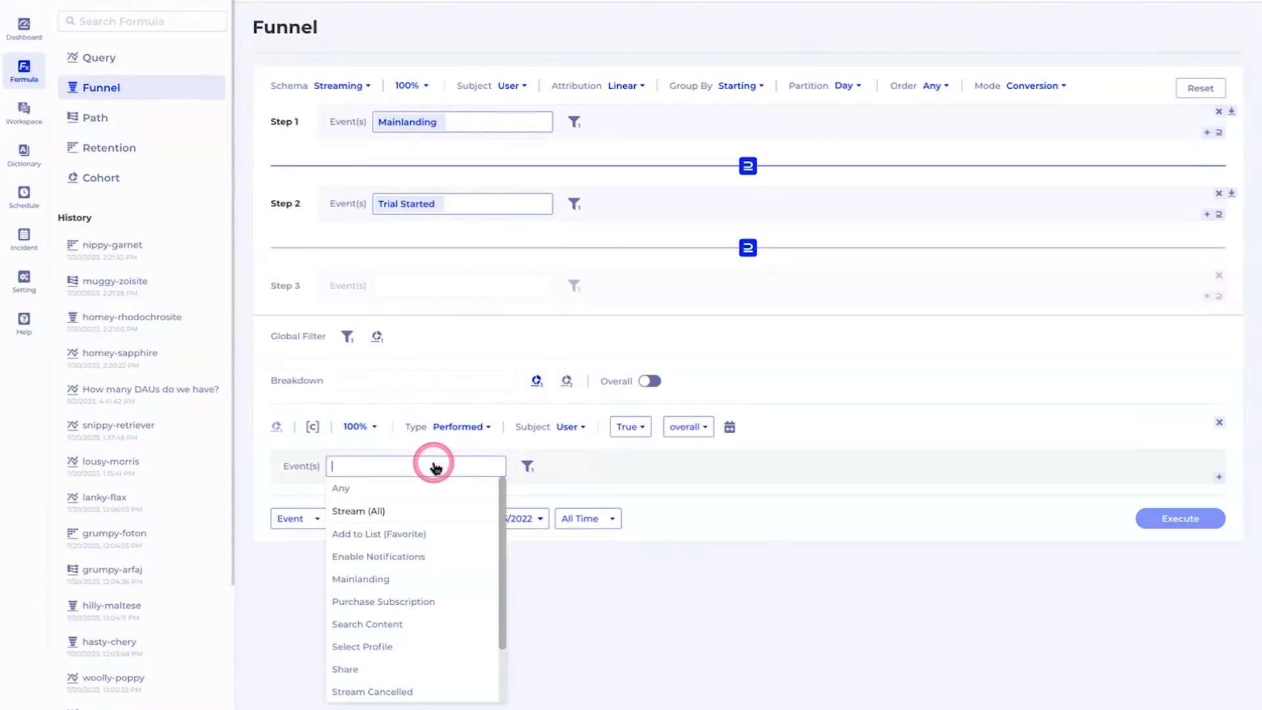
left_click(415, 536)
left_click(749, 594)
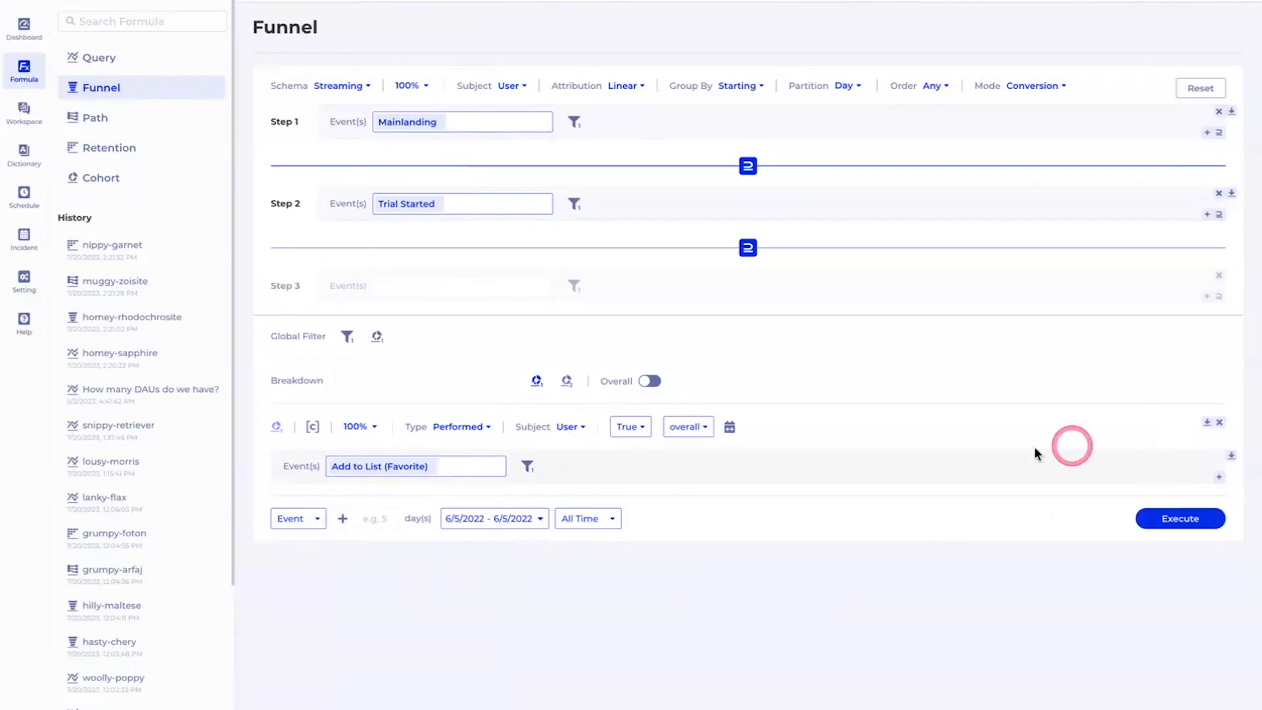
Step: Add a second breakdown cohort of users who performed Search Content
left_click(567, 381)
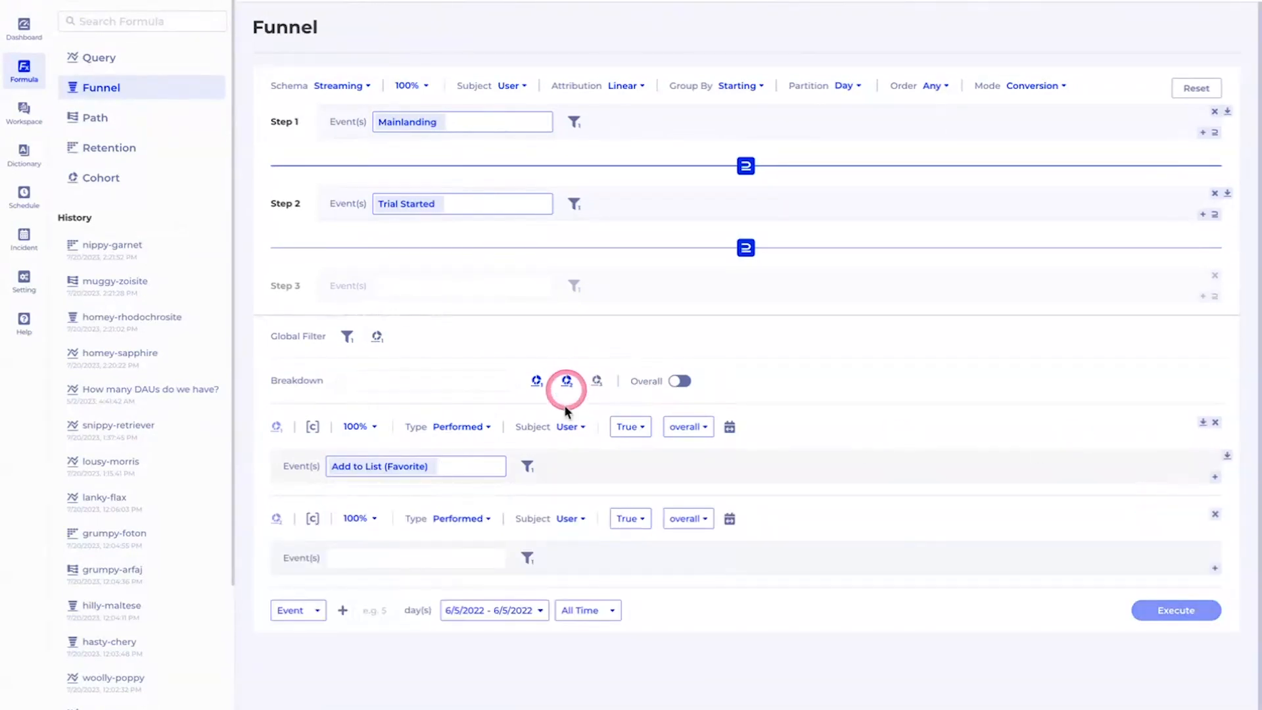
left_click(436, 557)
scroll(436, 563, "down", 5)
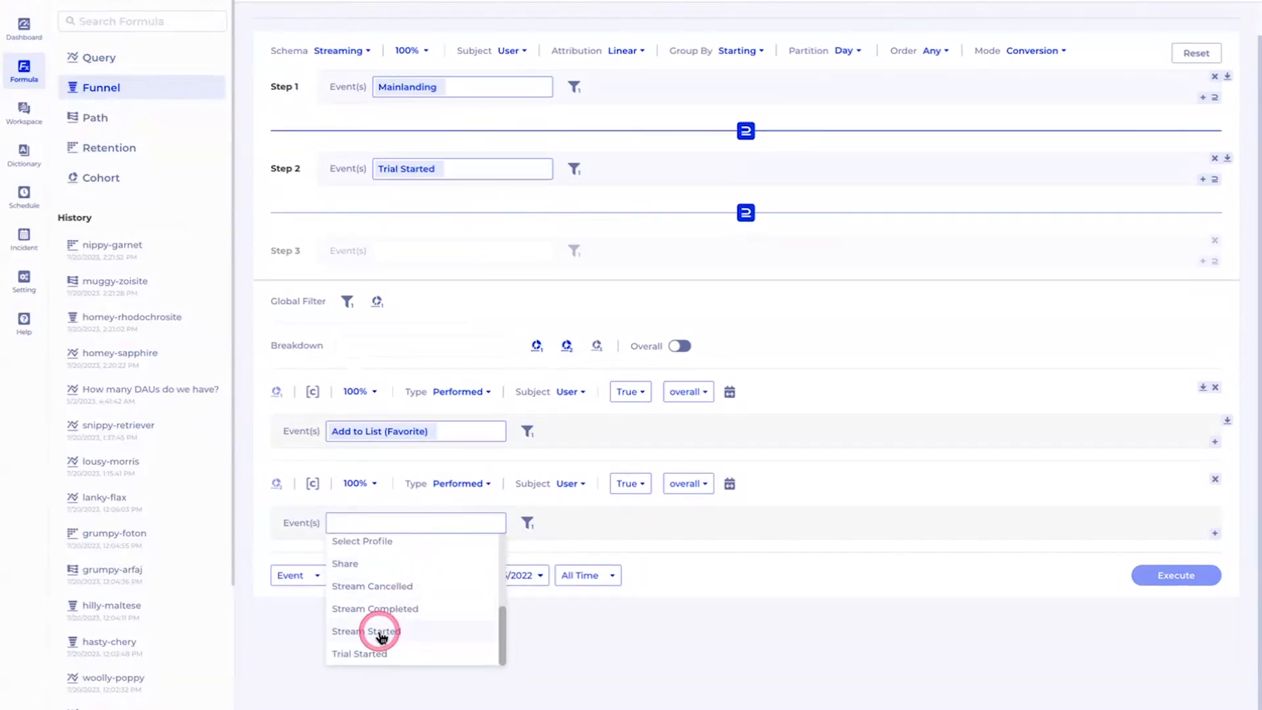
scroll(408, 603, "up", 2)
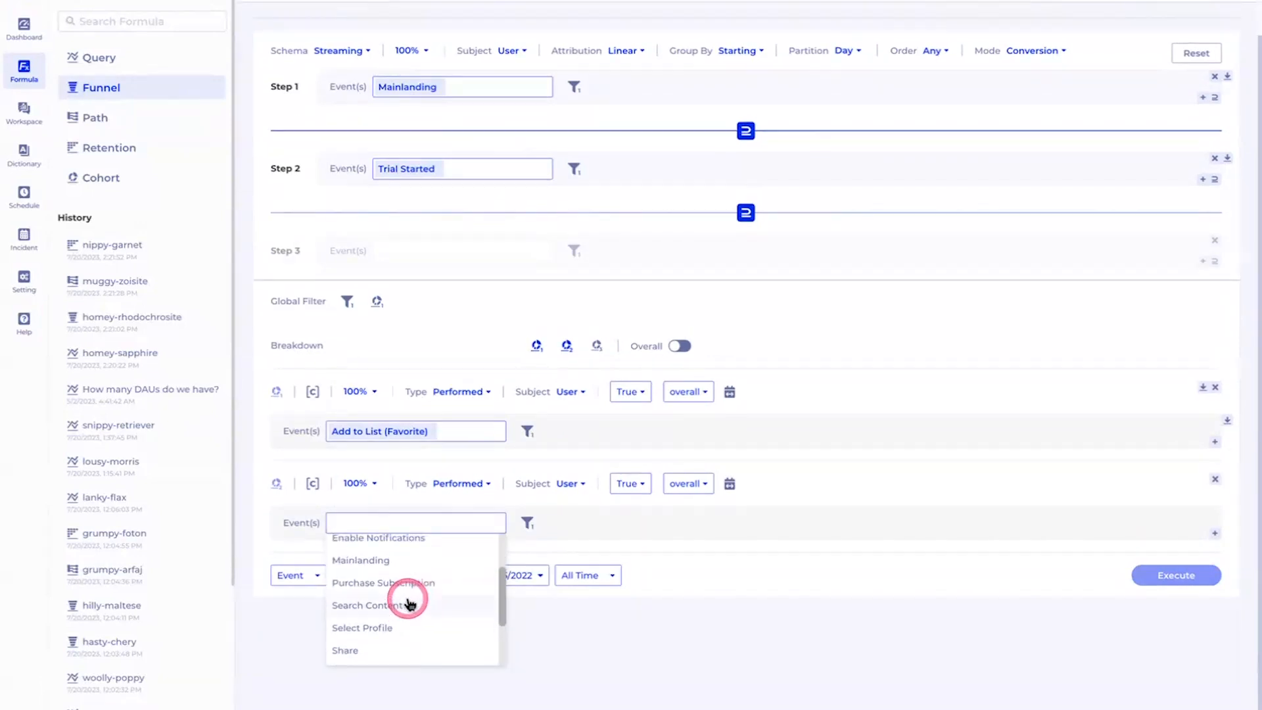
left_click(381, 600)
left_click(689, 695)
Step: Execute the funnel, show the Search Content cohort alongside Add to List (Favorite), and compare their Trial Started conversion
left_click(1180, 578)
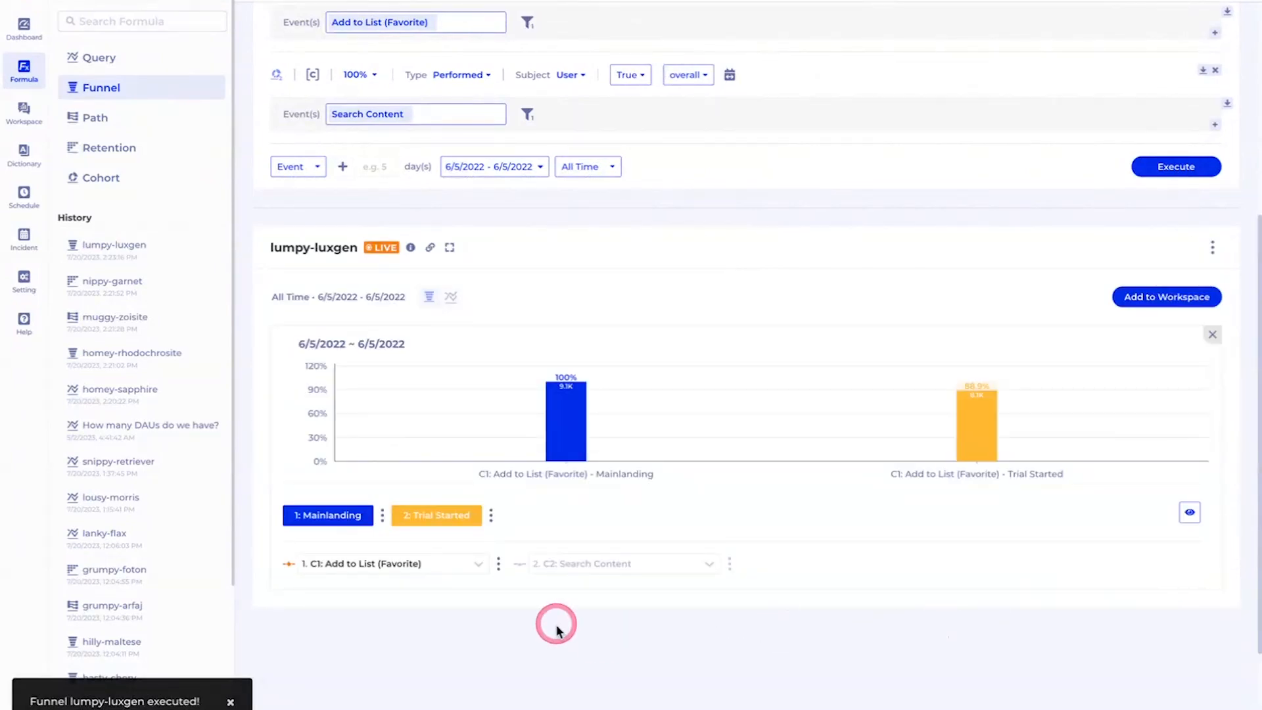
left_click(520, 565)
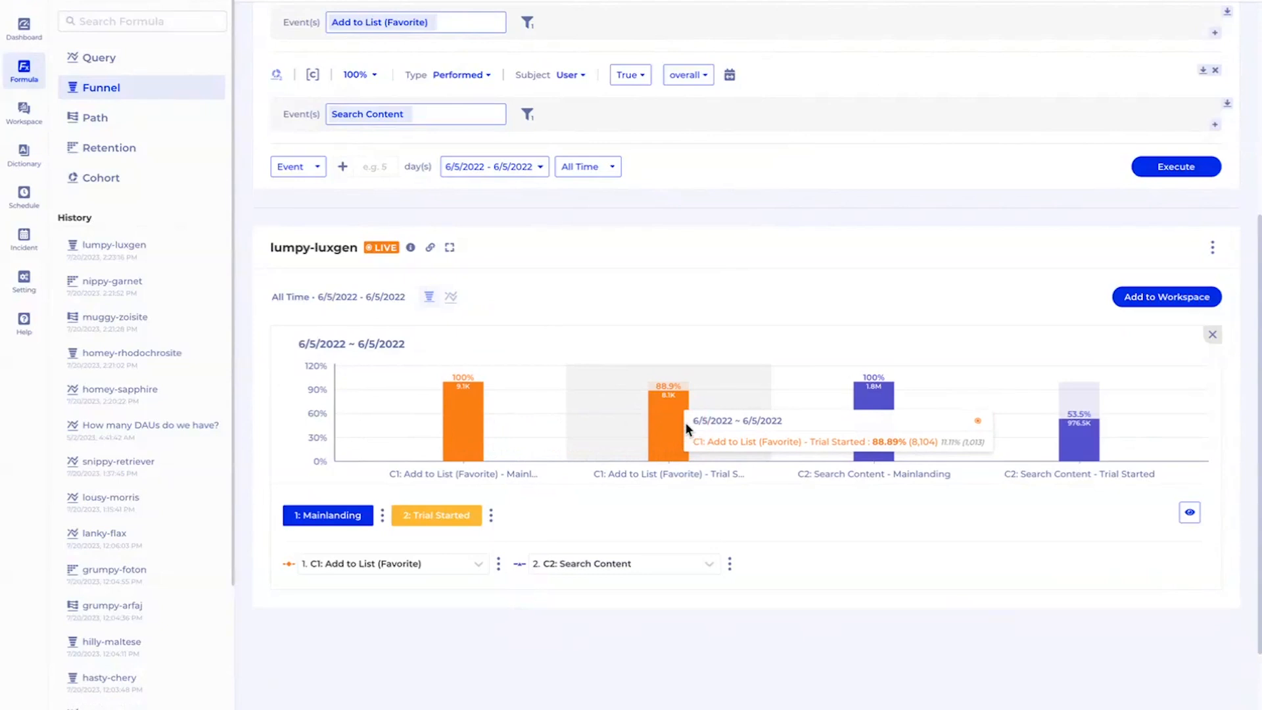
left_click(1065, 442)
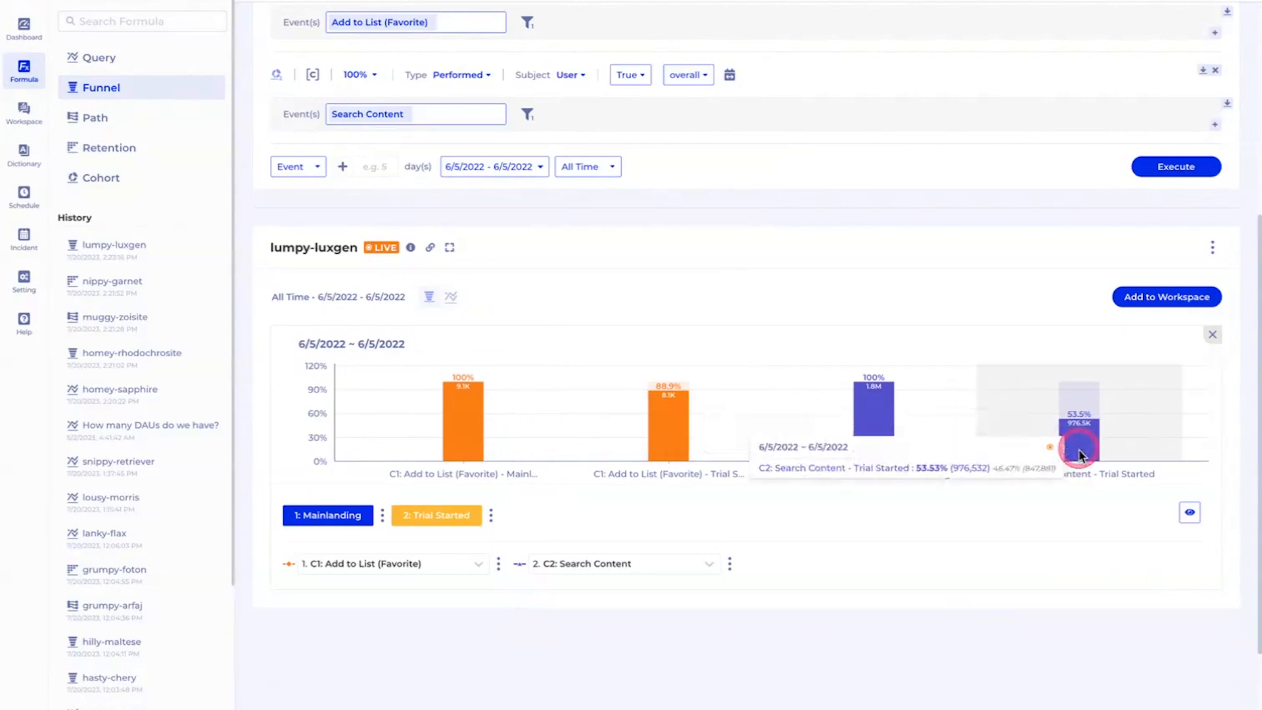